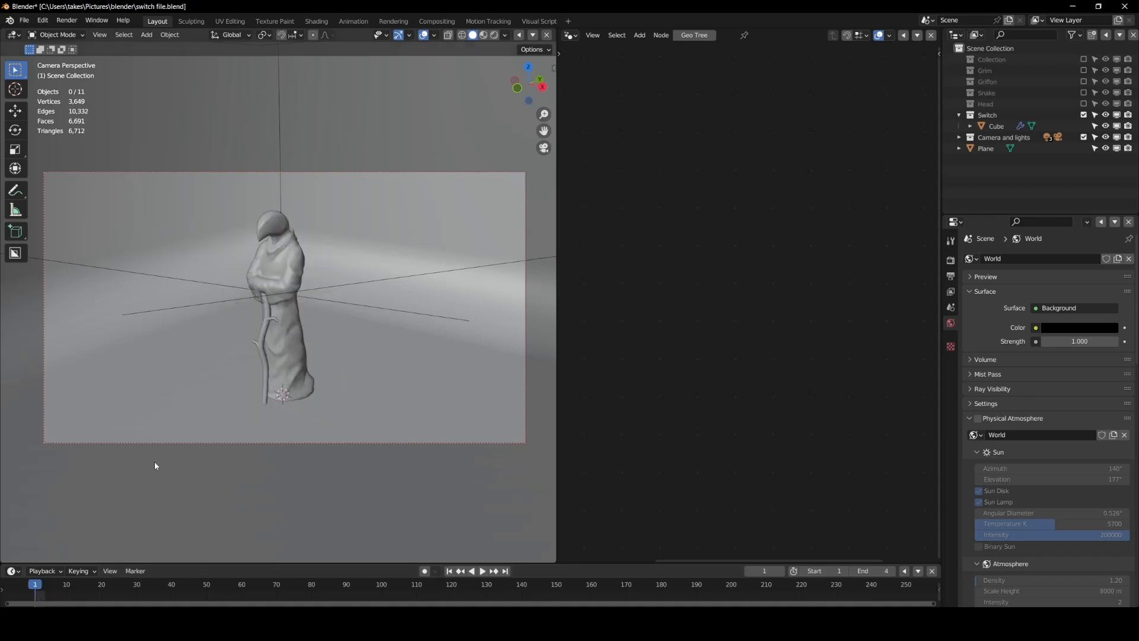
Open the output properties and preview the Head, Snake, Griffin and Grim collections one at a time in place of Switch
{"action": "left_click", "coordinate": [66, 20]}
{"action": "left_click", "coordinate": [950, 276]}
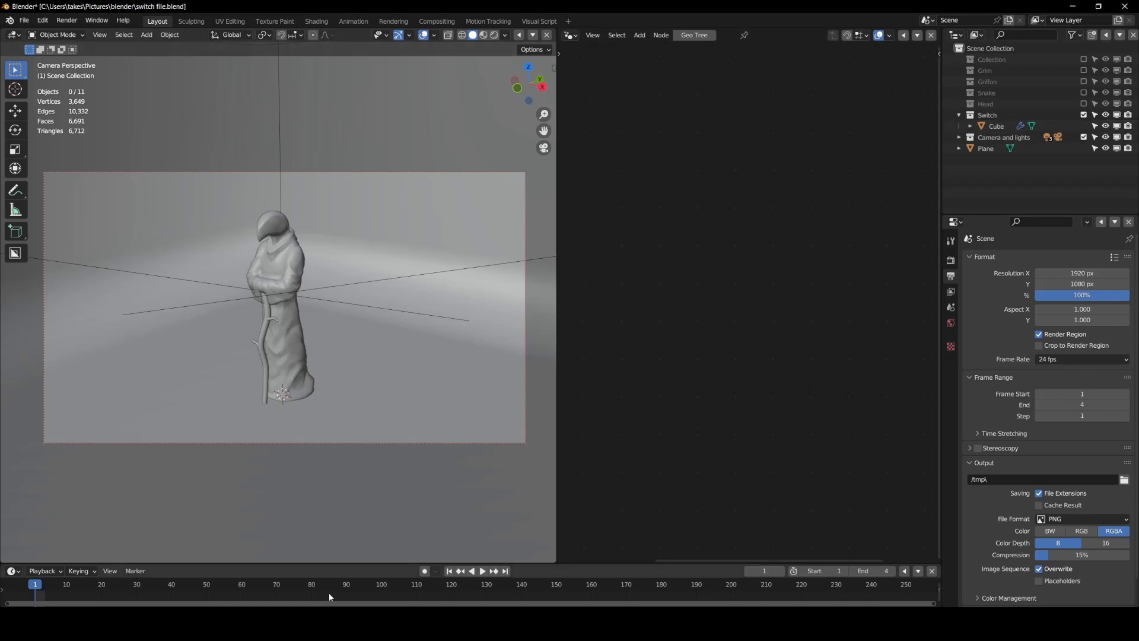
{"action": "left_click", "coordinate": [1083, 114]}
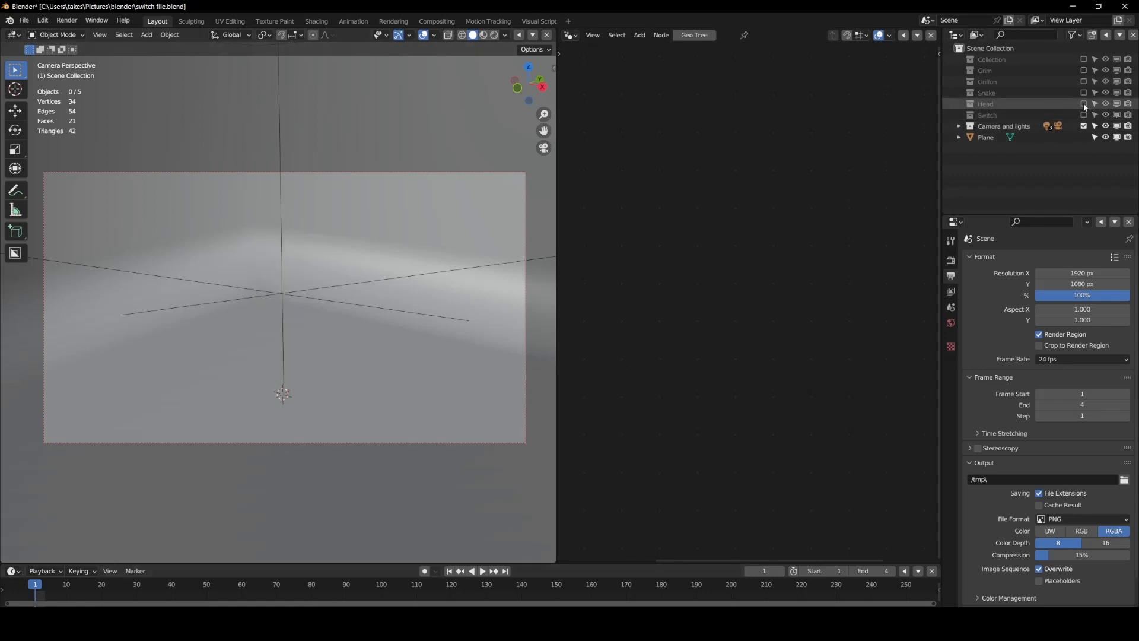
{"action": "left_click", "coordinate": [1083, 103]}
{"action": "left_click", "coordinate": [1083, 104]}
{"action": "left_click", "coordinate": [1083, 93]}
{"action": "left_click", "coordinate": [1083, 93]}
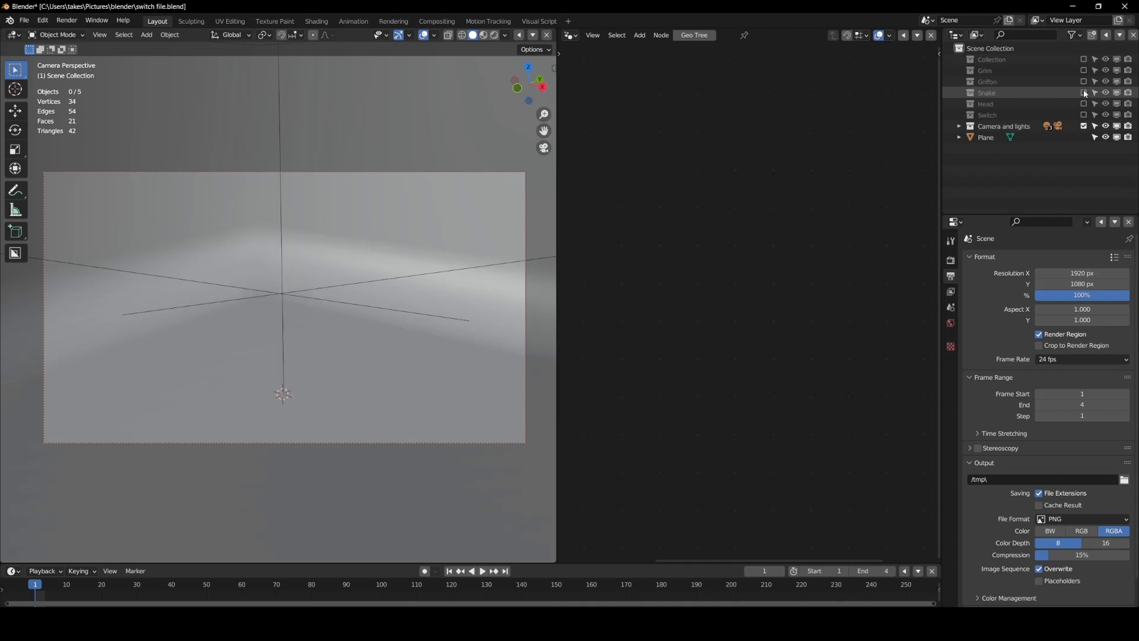
{"action": "left_click", "coordinate": [1083, 82]}
{"action": "left_click", "coordinate": [1083, 81]}
{"action": "left_click", "coordinate": [1084, 70]}
{"action": "left_click", "coordinate": [1084, 70]}
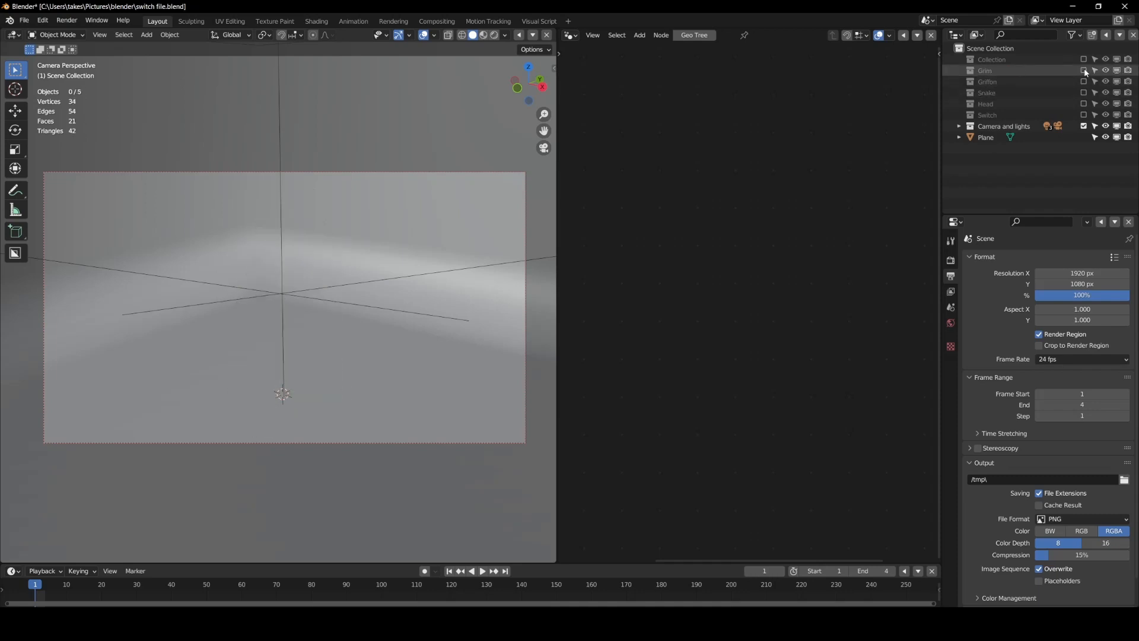
{"action": "left_click", "coordinate": [1083, 114]}
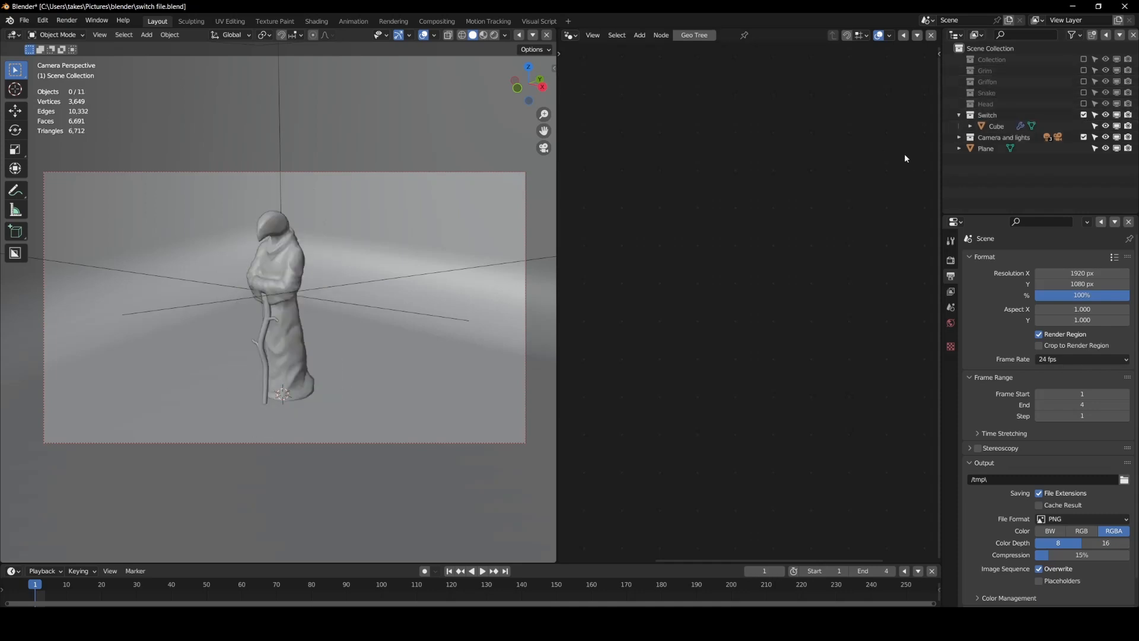
Show the geometry node tree of the Cube in the Switch collection and move its uppermost Collection Info node toward the Switch nodes
{"action": "left_click", "coordinate": [996, 126]}
{"action": "scroll", "coordinate": [730, 370], "scroll_direction": "down", "scroll_amount": 3}
{"action": "key", "text": "Home"}
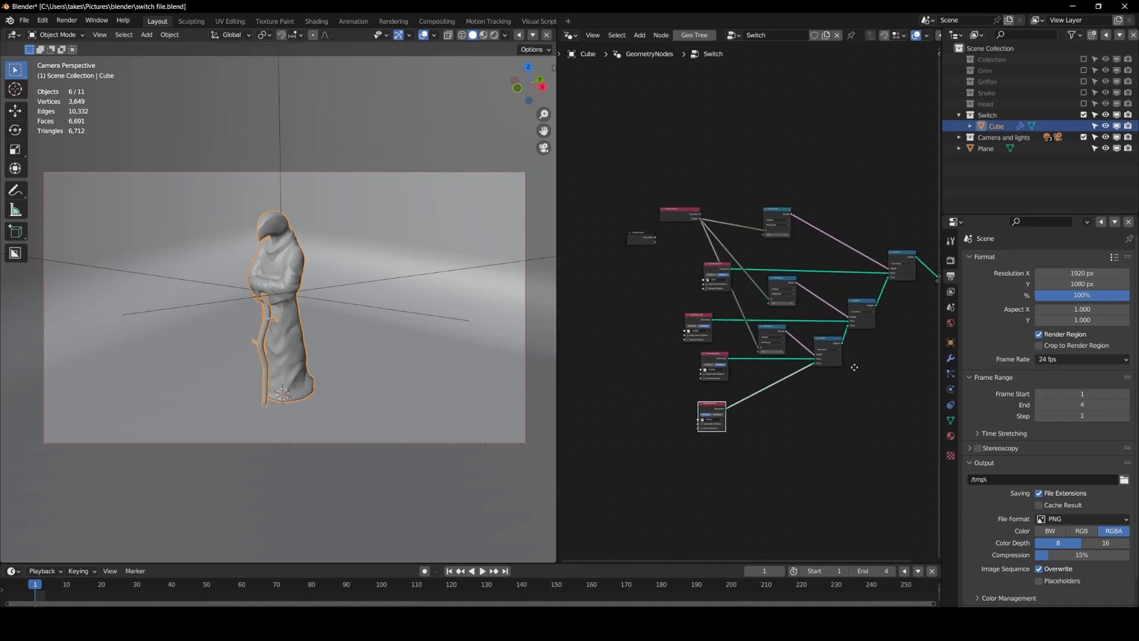
{"action": "left_click_drag", "start_coordinate": [662, 297], "coordinate": [765, 284]}
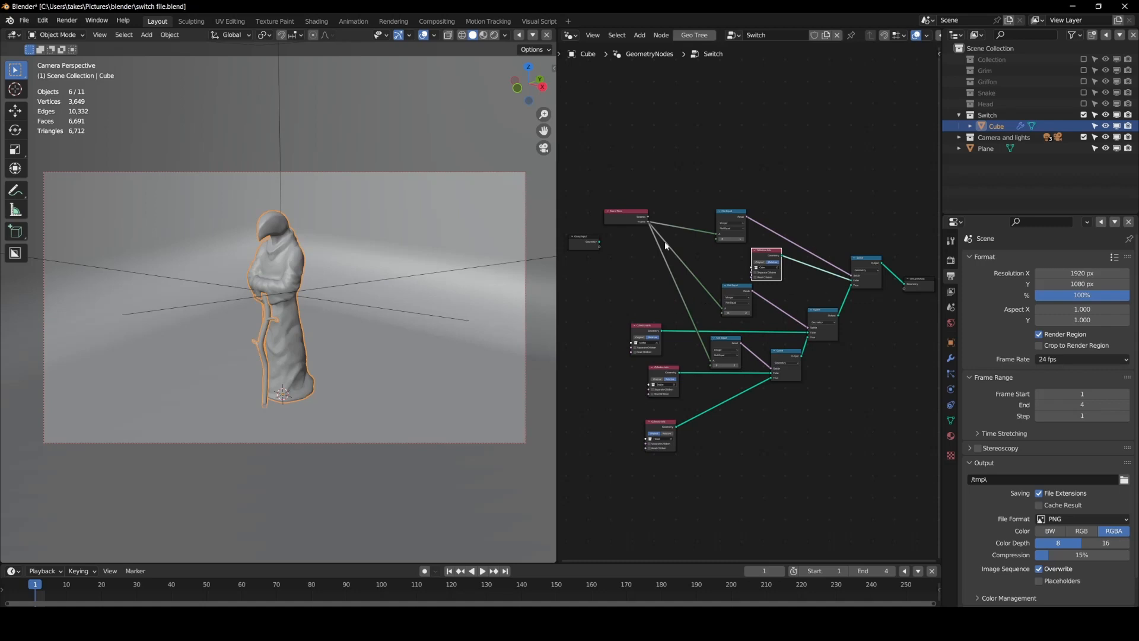
Merge the three links leaving the upper input node into one reroute, shift the nearby Collection Info node aside and save the file
{"action": "right_click_drag", "start_coordinate": [680, 205], "coordinate": [662, 278], "text": "shift"}
{"action": "left_click_drag", "start_coordinate": [665, 276], "coordinate": [693, 260]}
{"action": "left_click_drag", "start_coordinate": [774, 260], "coordinate": [807, 280]}
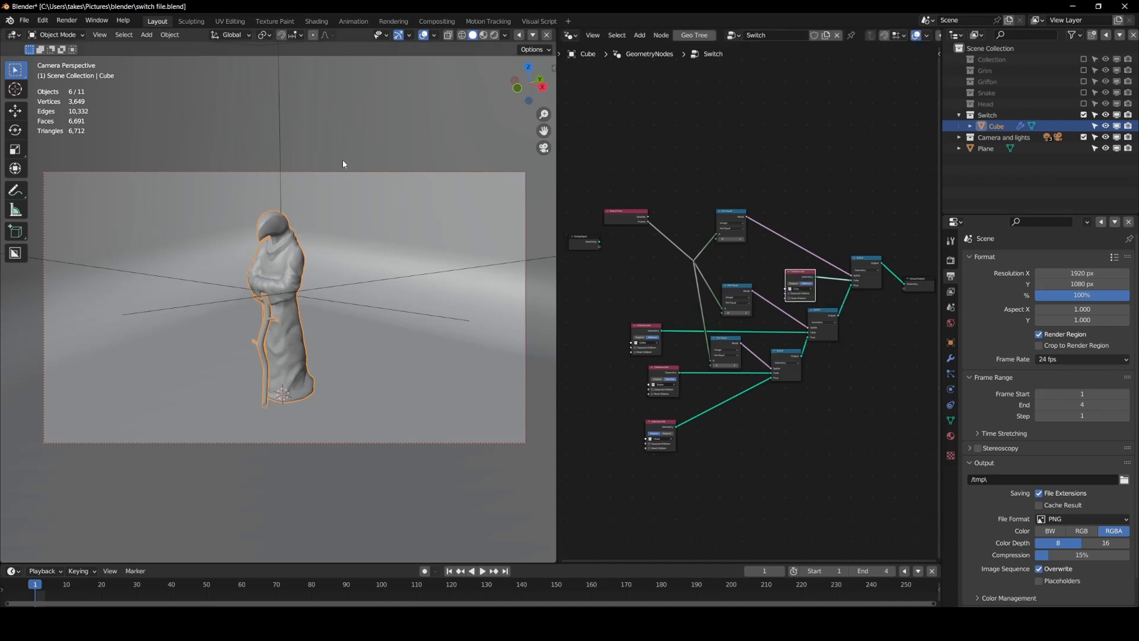
{"action": "key", "text": "ctrl+s"}
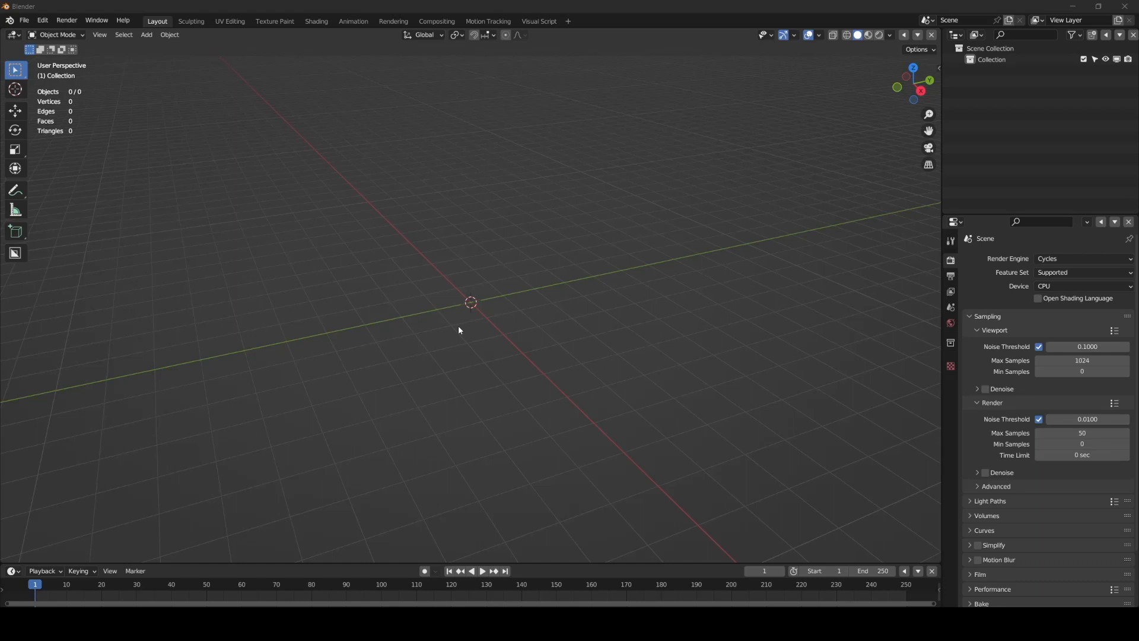
Search the Sketchfab model library for "statue"
{"action": "middle_click_drag", "start_coordinate": [507, 306], "coordinate": [592, 280]}
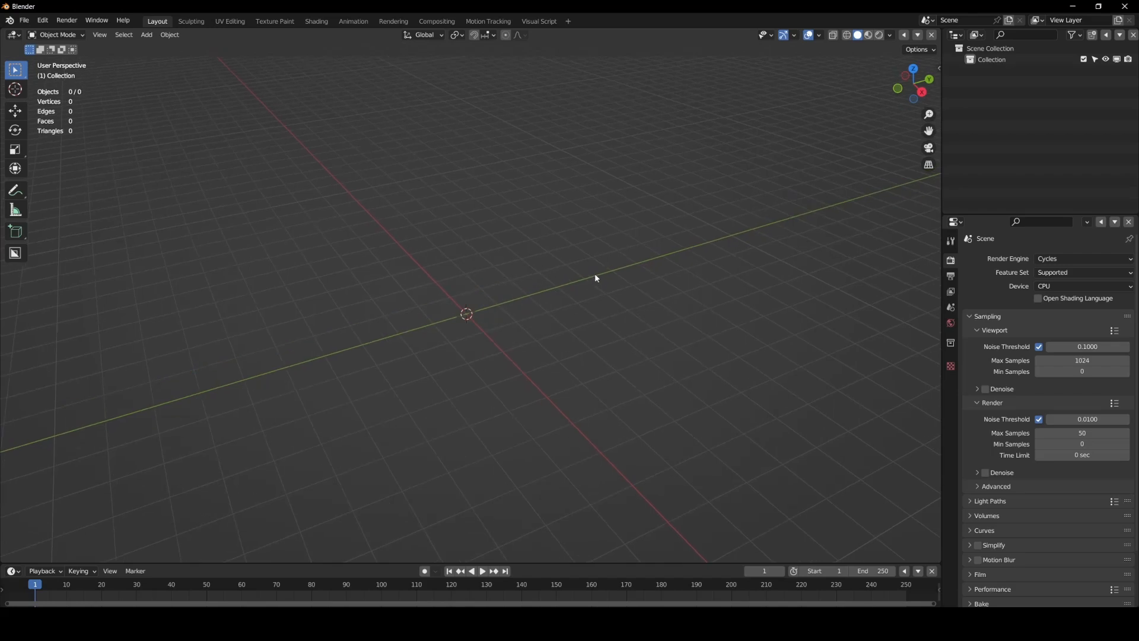
{"action": "key", "text": "n"}
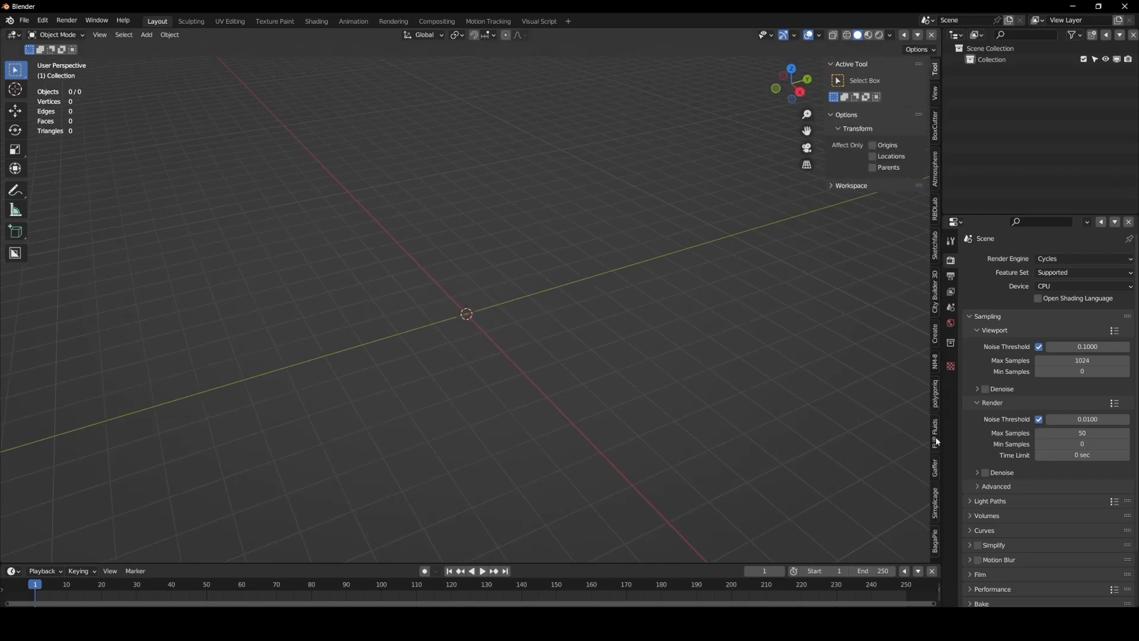
{"action": "left_click", "coordinate": [934, 246]}
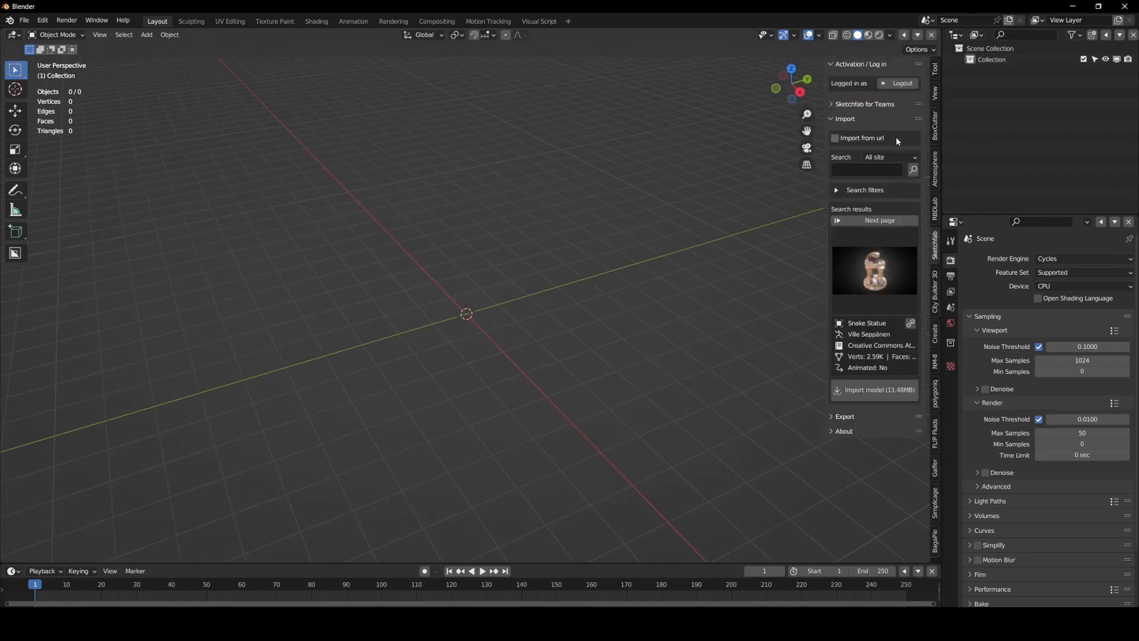
{"action": "left_click", "coordinate": [875, 269]}
{"action": "left_click", "coordinate": [865, 170]}
{"action": "type", "text": "statue"}
{"action": "key", "text": "Return"}
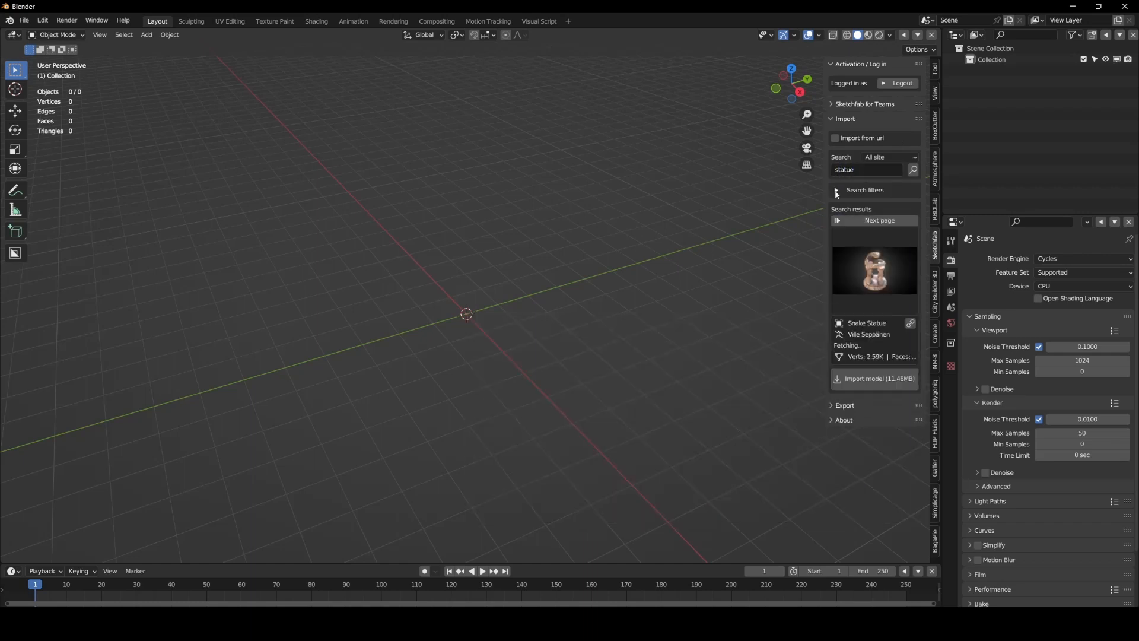
Limit the search to models with a face count of up to 10k and import the Snake Statue
{"action": "left_click", "coordinate": [867, 189]}
{"action": "left_click", "coordinate": [875, 226]}
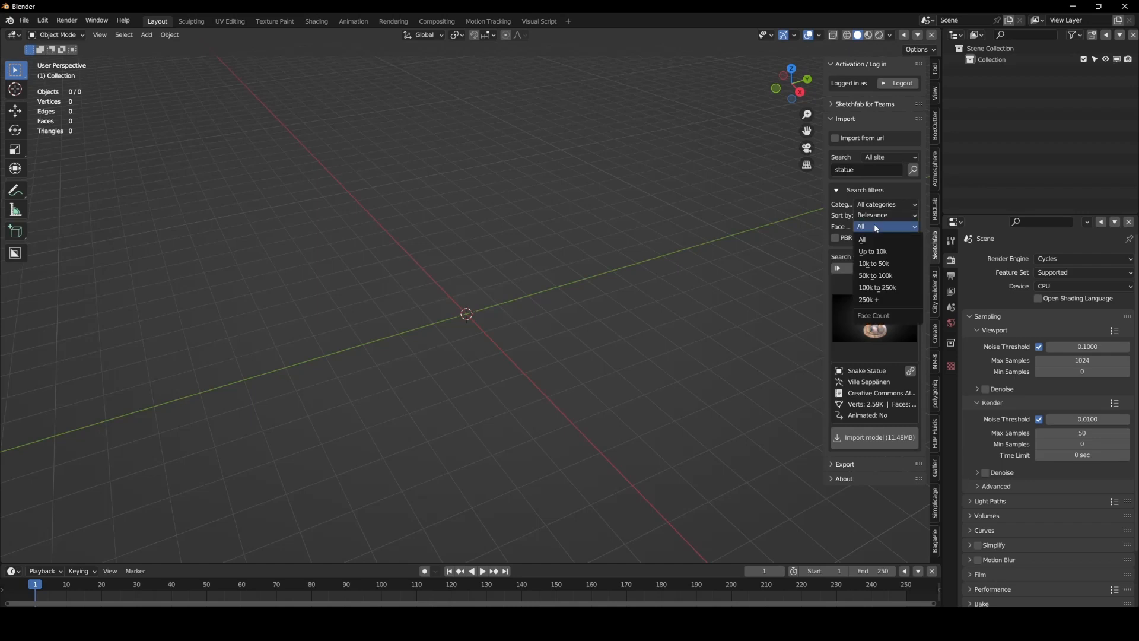
{"action": "left_click", "coordinate": [879, 248]}
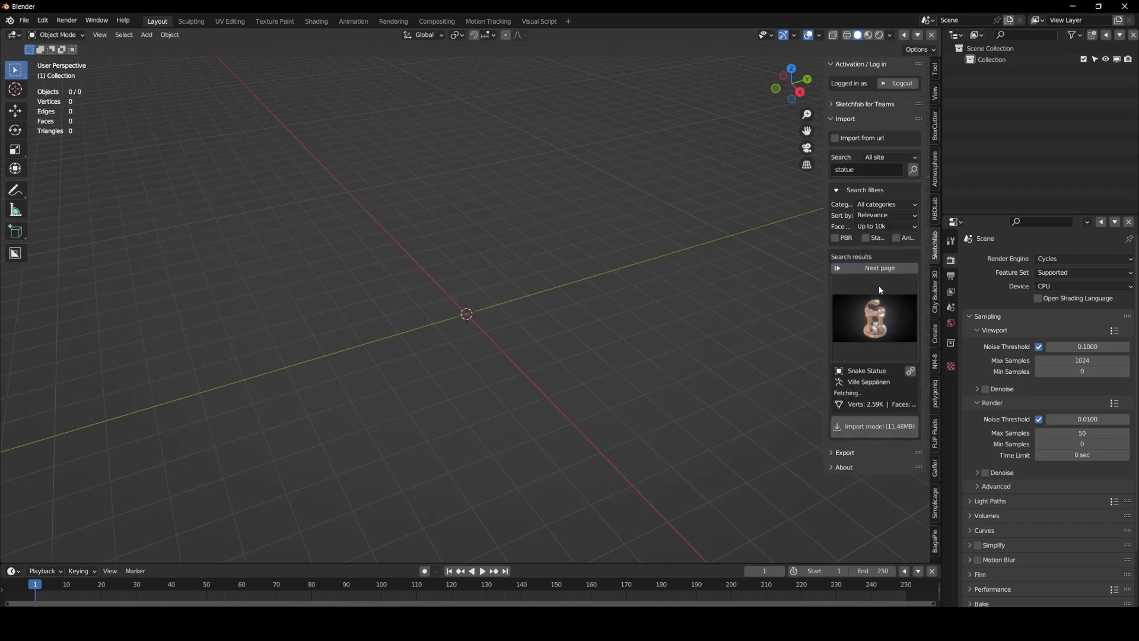
{"action": "left_click", "coordinate": [878, 286]}
{"action": "left_click", "coordinate": [497, 395]}
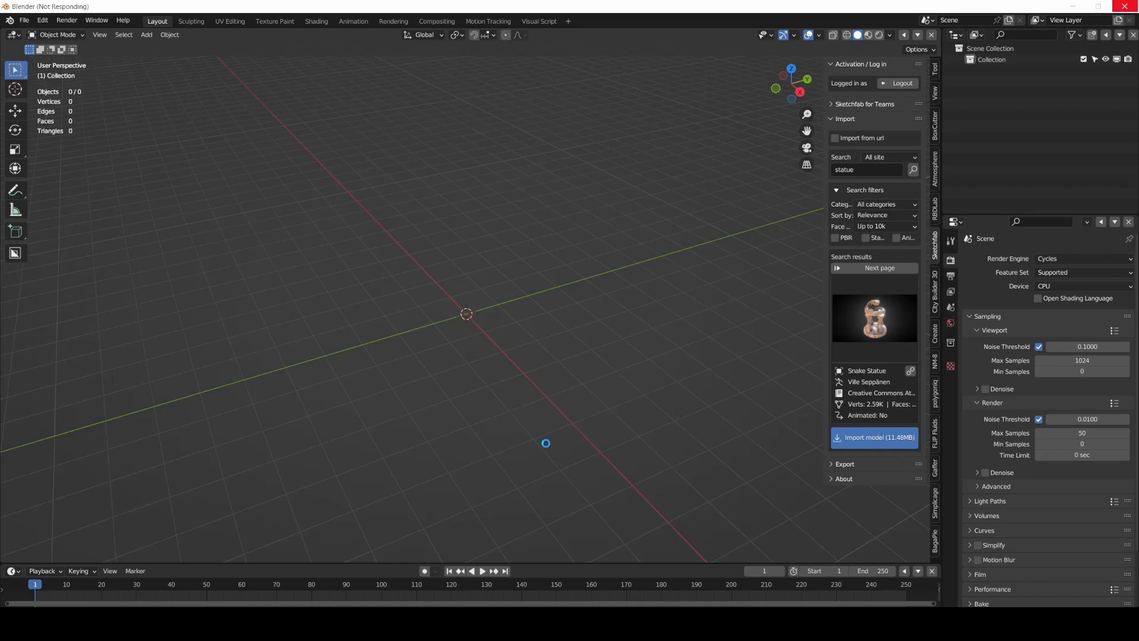
Import the small dark Statue model and the Moai Head Statue from the search results
{"action": "left_click", "coordinate": [874, 318]}
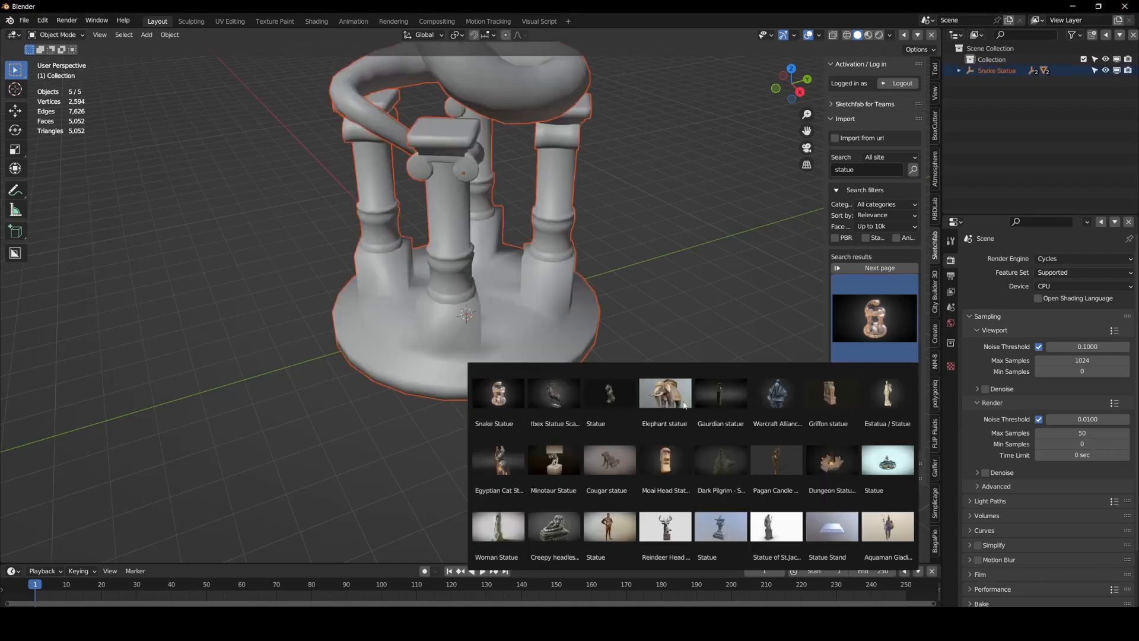
{"action": "left_click", "coordinate": [605, 394]}
{"action": "left_click", "coordinate": [875, 437]}
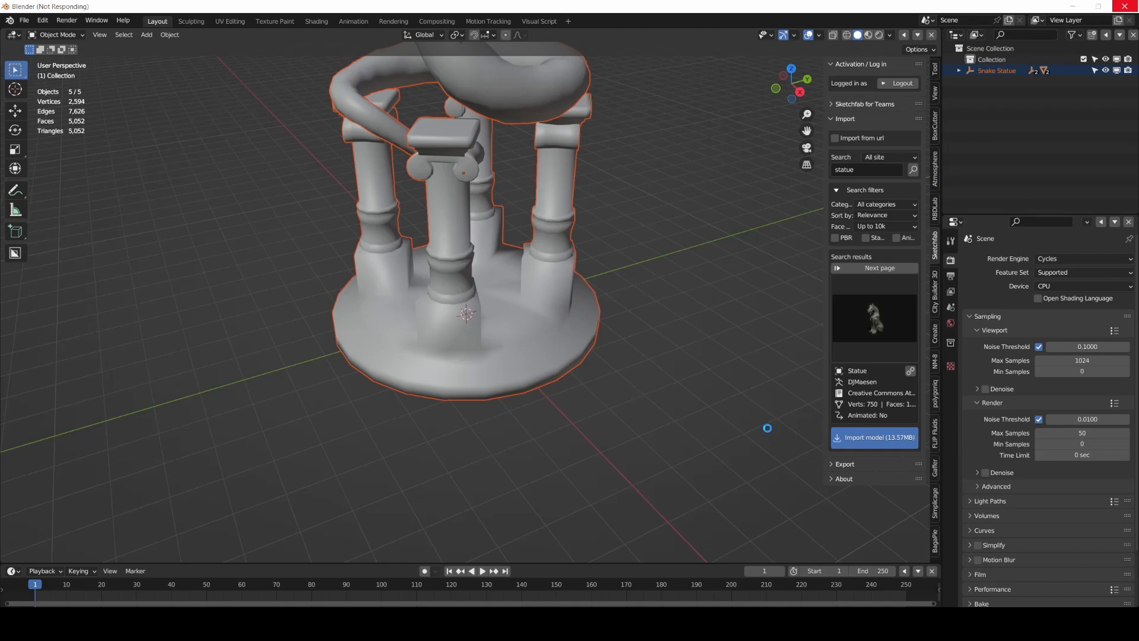
{"action": "left_click", "coordinate": [899, 308]}
{"action": "left_click", "coordinate": [874, 437]}
Scale down the Moai Head Statue to suit the size of the other statues at the origin and hide the sidebar
{"action": "scroll", "coordinate": [696, 473], "scroll_direction": "down", "scroll_amount": 5}
{"action": "left_click", "coordinate": [481, 308]}
{"action": "key", "text": "s"}
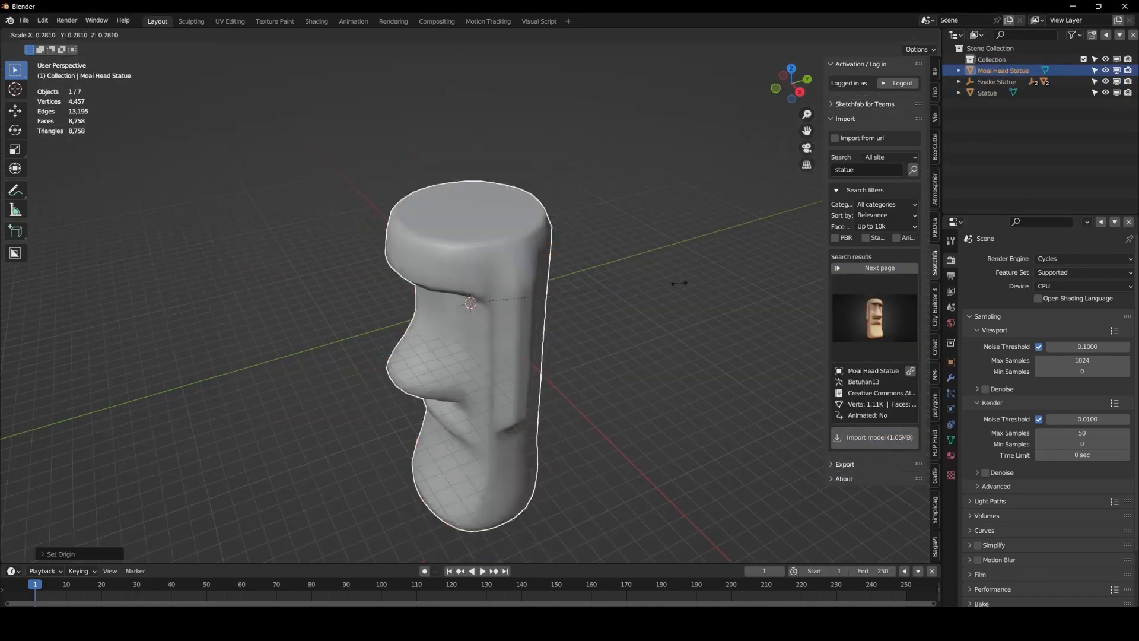
{"action": "left_click", "coordinate": [510, 285]}
{"action": "middle_click_drag", "start_coordinate": [510, 285], "coordinate": [533, 238]}
{"action": "key", "text": "g"}
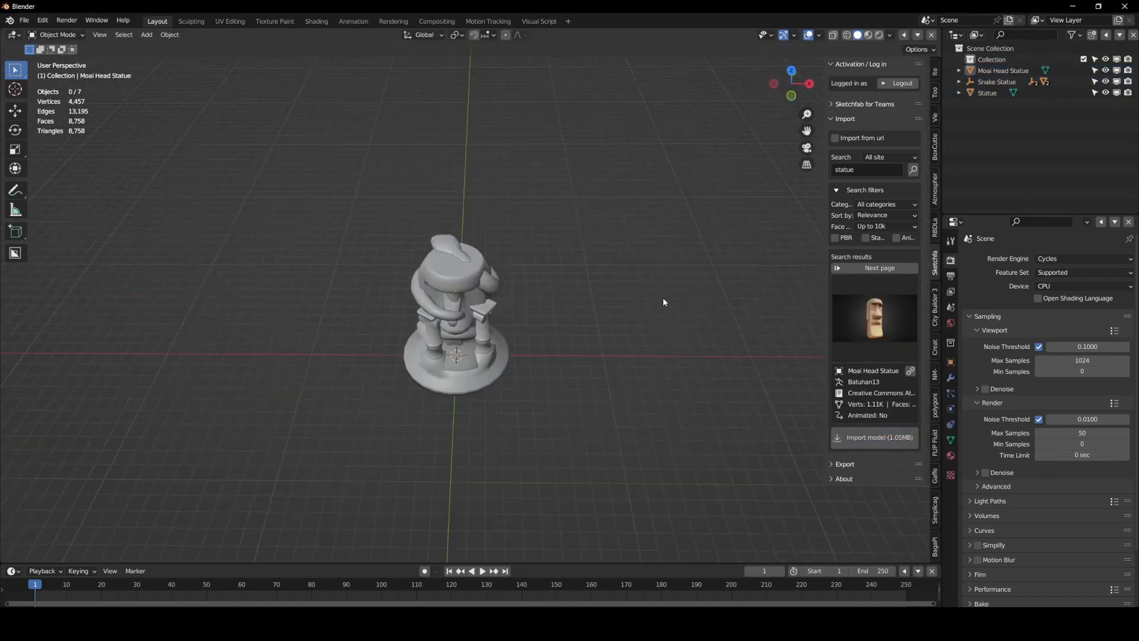
{"action": "key", "text": "n"}
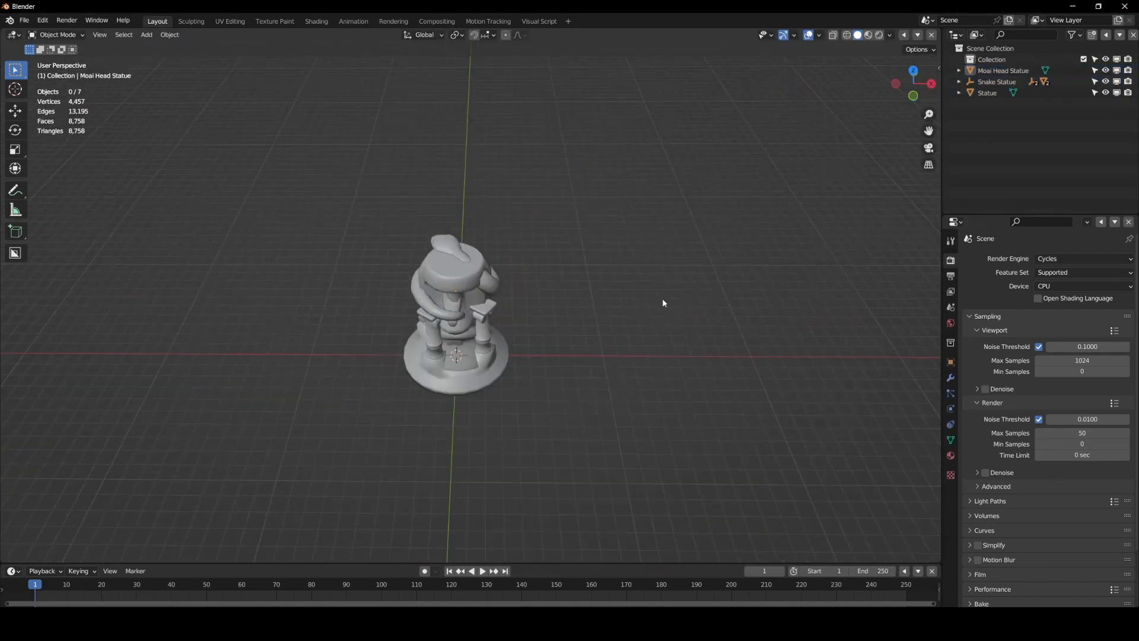
Move the Moai Head Statue into a new collection named Head
{"action": "scroll", "coordinate": [646, 379], "scroll_direction": "up", "scroll_amount": 3}
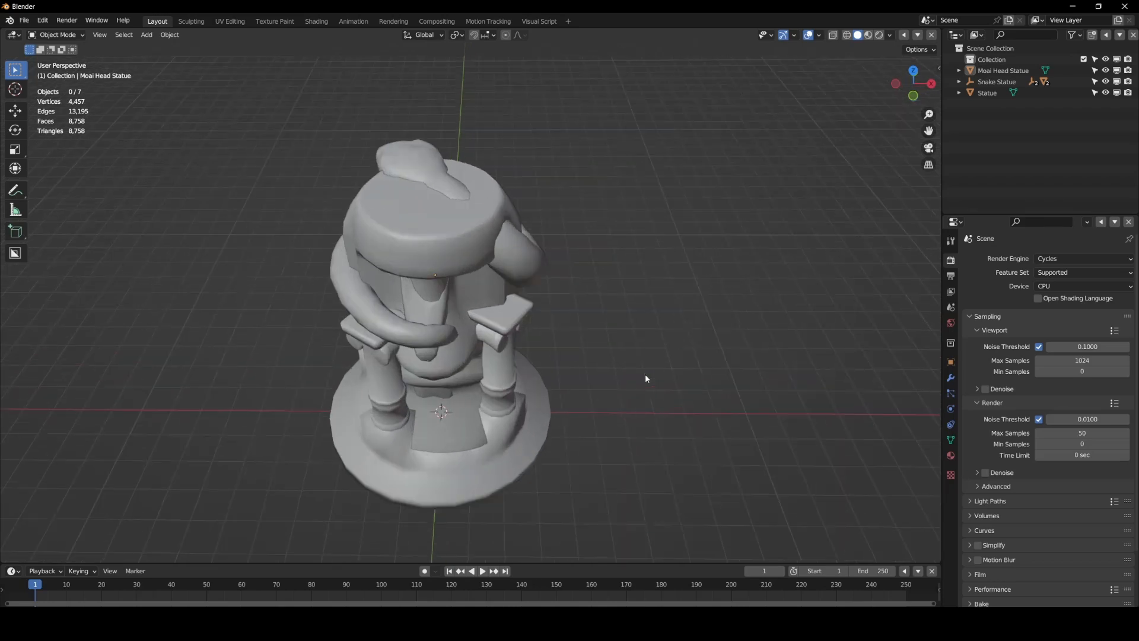
{"action": "middle_click_drag", "start_coordinate": [646, 379], "coordinate": [618, 341]}
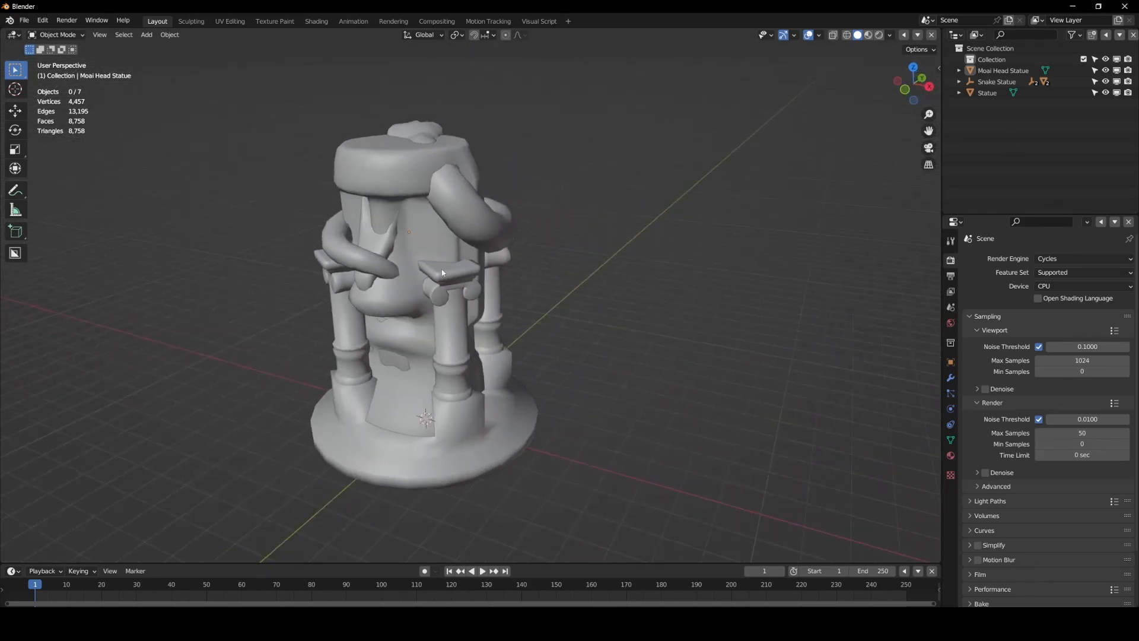
{"action": "left_click", "coordinate": [991, 71]}
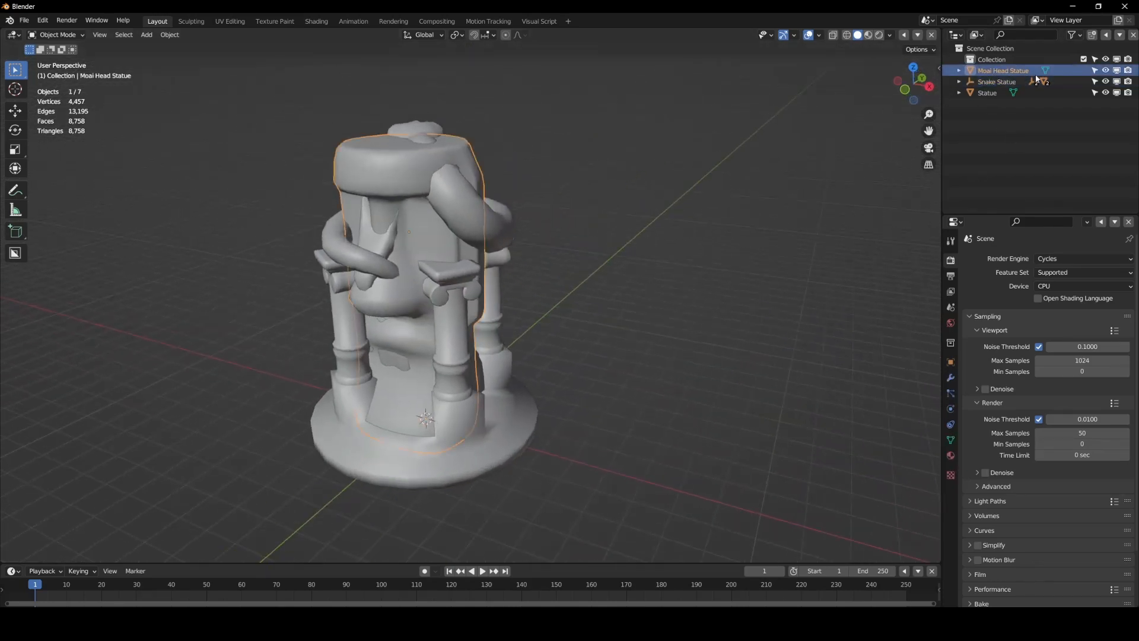
{"action": "key", "text": "m"}
{"action": "left_click", "coordinate": [1014, 82]}
{"action": "type", "text": "H"}
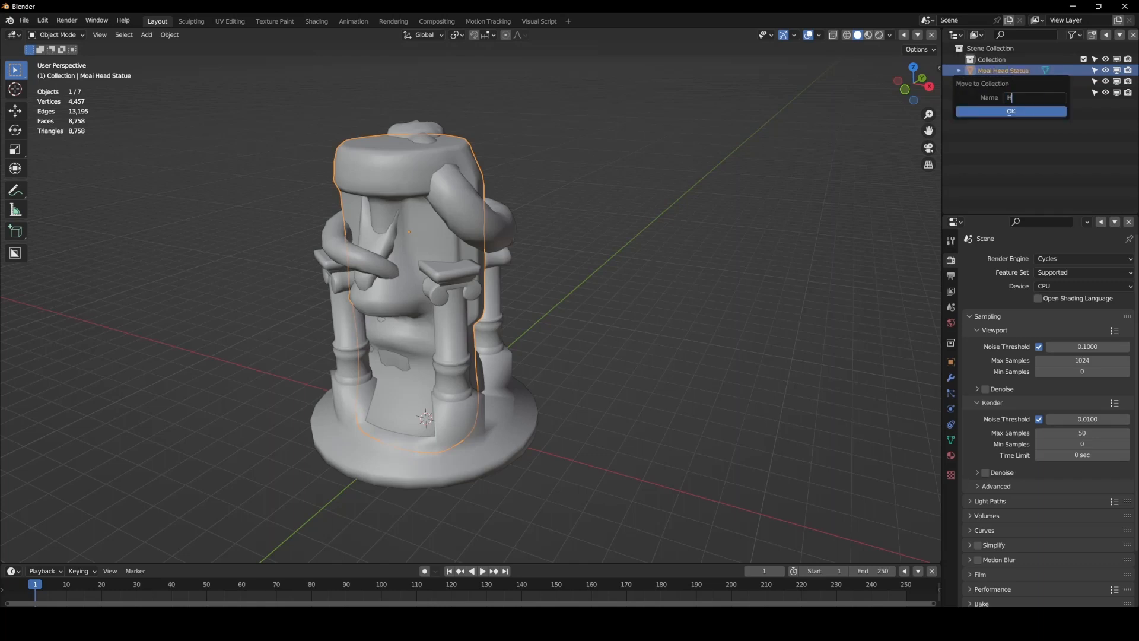
{"action": "type", "text": "ead"}
{"action": "left_click", "coordinate": [989, 113]}
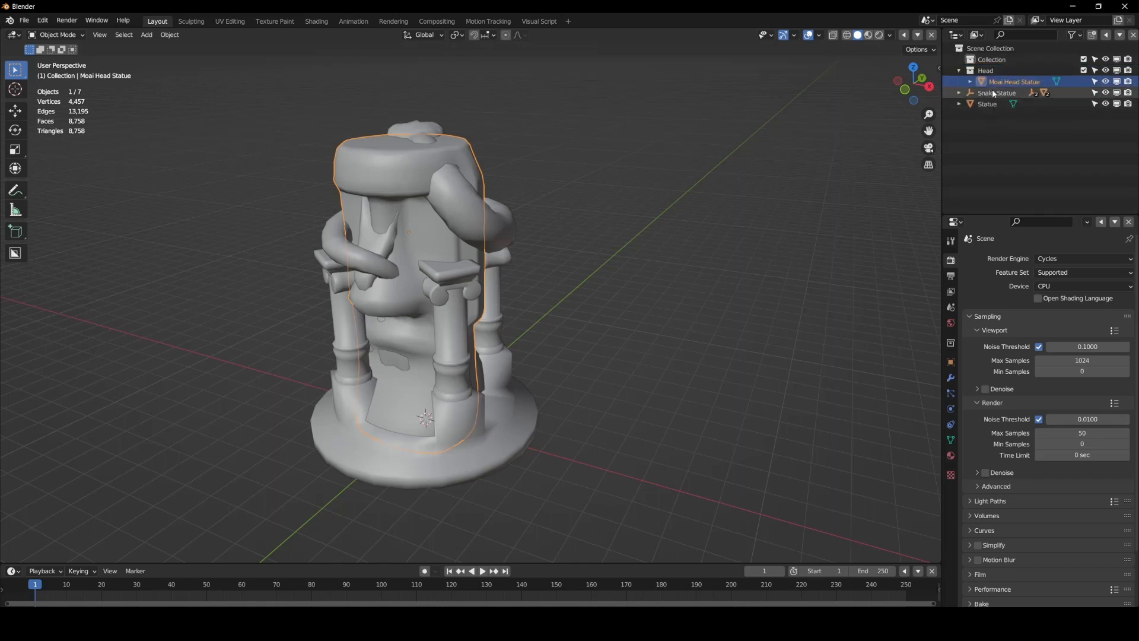
Select the Snake Statue with its whole hierarchy and move it into a new collection named Snake
{"action": "left_click", "coordinate": [994, 92]}
{"action": "right_click", "coordinate": [994, 94]}
{"action": "left_click", "coordinate": [987, 108]}
{"action": "key", "text": "m"}
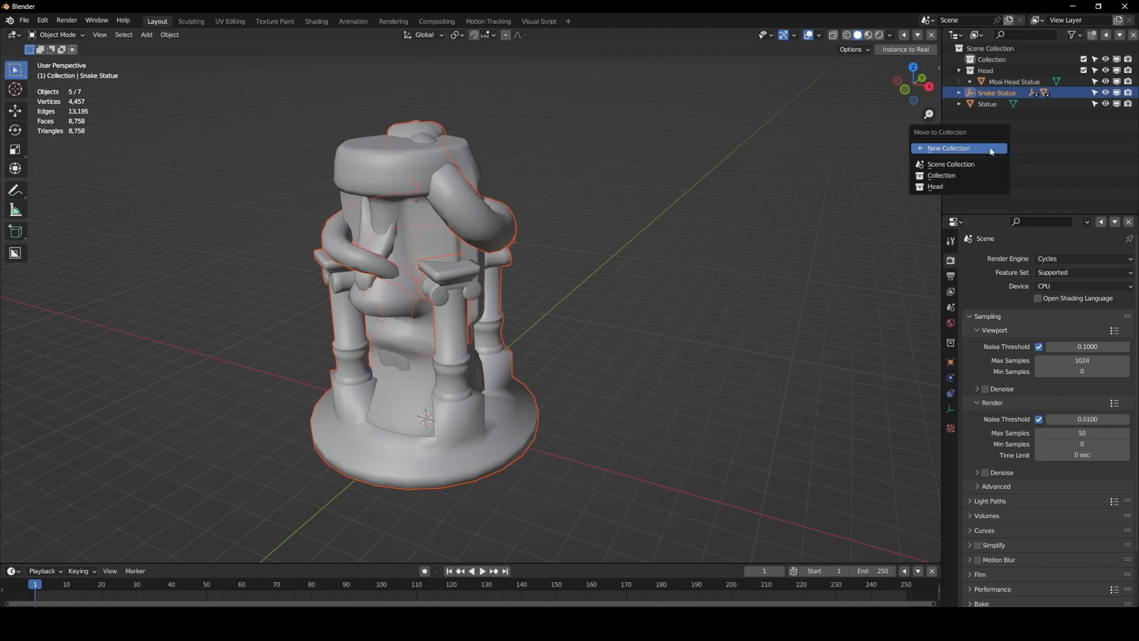
{"action": "left_click", "coordinate": [991, 149]}
{"action": "type", "text": "Snake"}
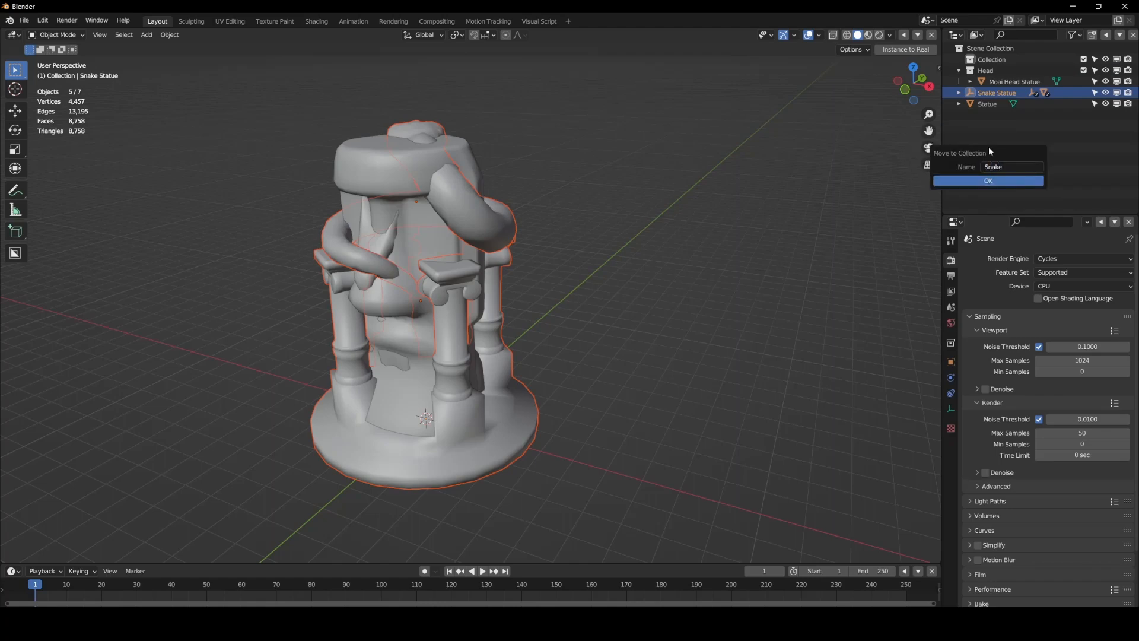
{"action": "left_click", "coordinate": [976, 180]}
Collapse the Head collection and move the Statue object into a new collection named Statue
{"action": "left_click", "coordinate": [958, 71]}
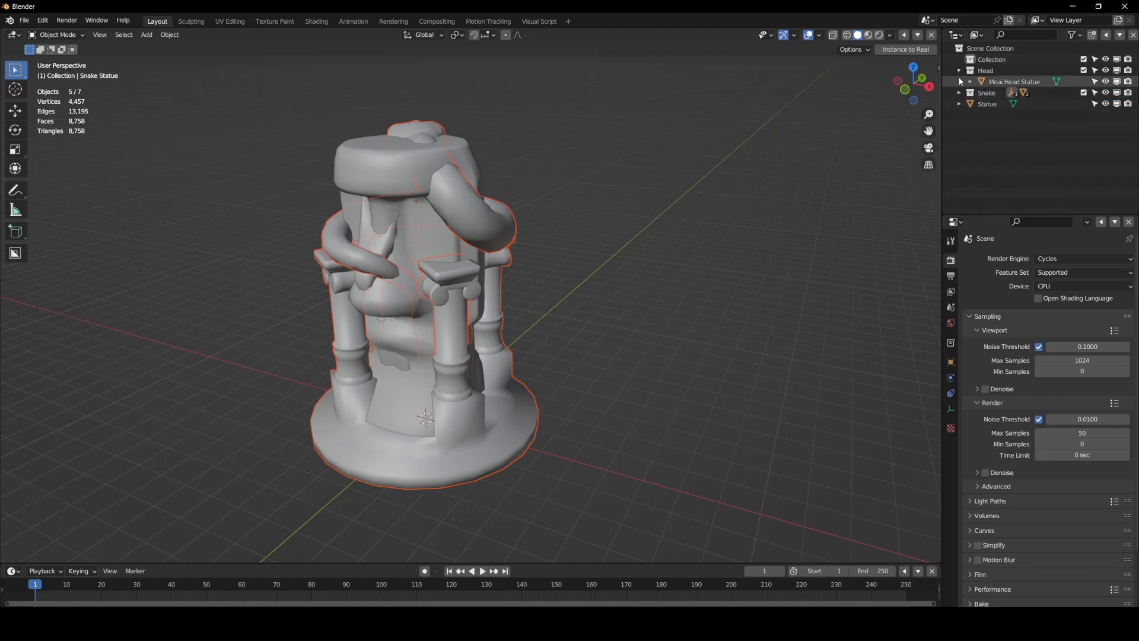
{"action": "left_click", "coordinate": [983, 95]}
{"action": "key", "text": "m"}
{"action": "left_click", "coordinate": [983, 96]}
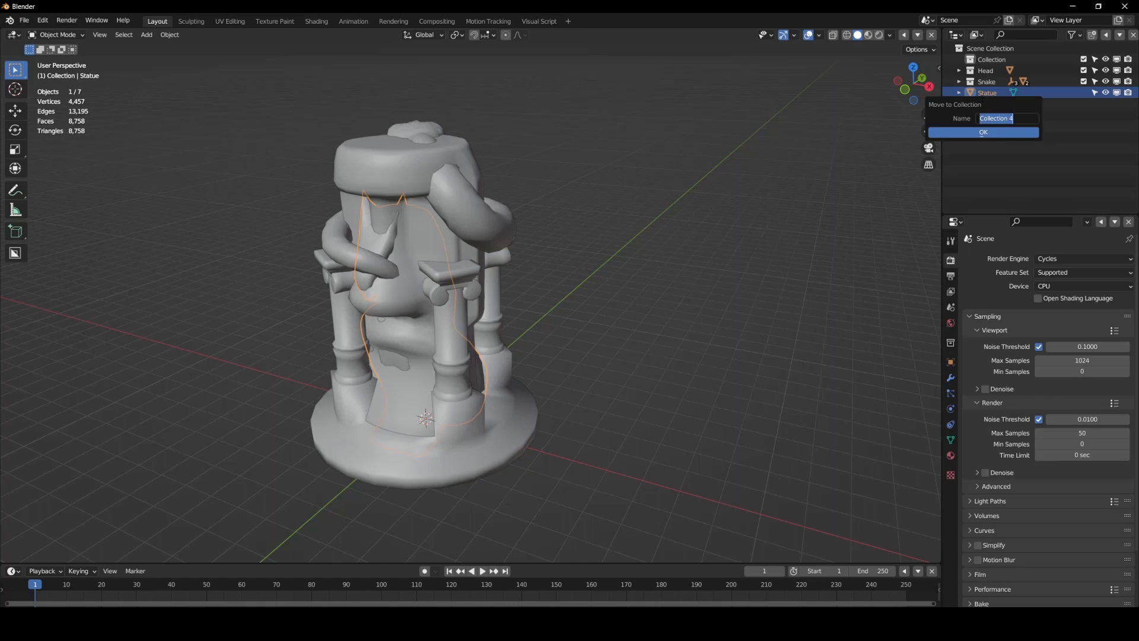
{"action": "type", "text": "Statue"}
{"action": "left_click", "coordinate": [991, 131]}
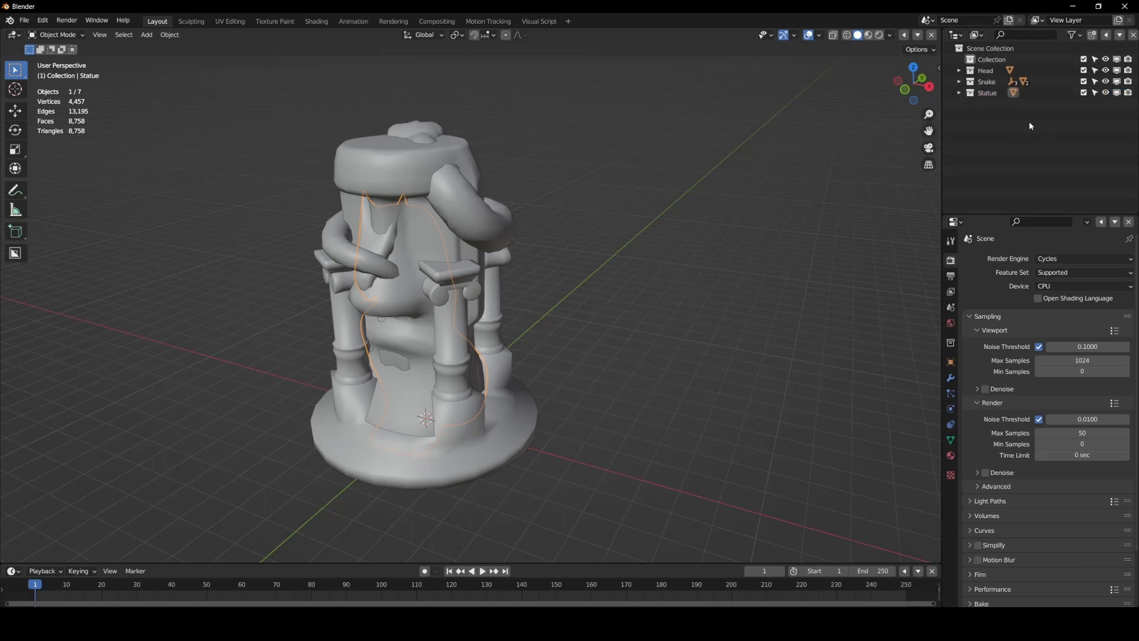
Create an empty collection beside the three statue collections and name it Switch
{"action": "left_click", "coordinate": [988, 93]}
{"action": "left_click", "coordinate": [990, 60]}
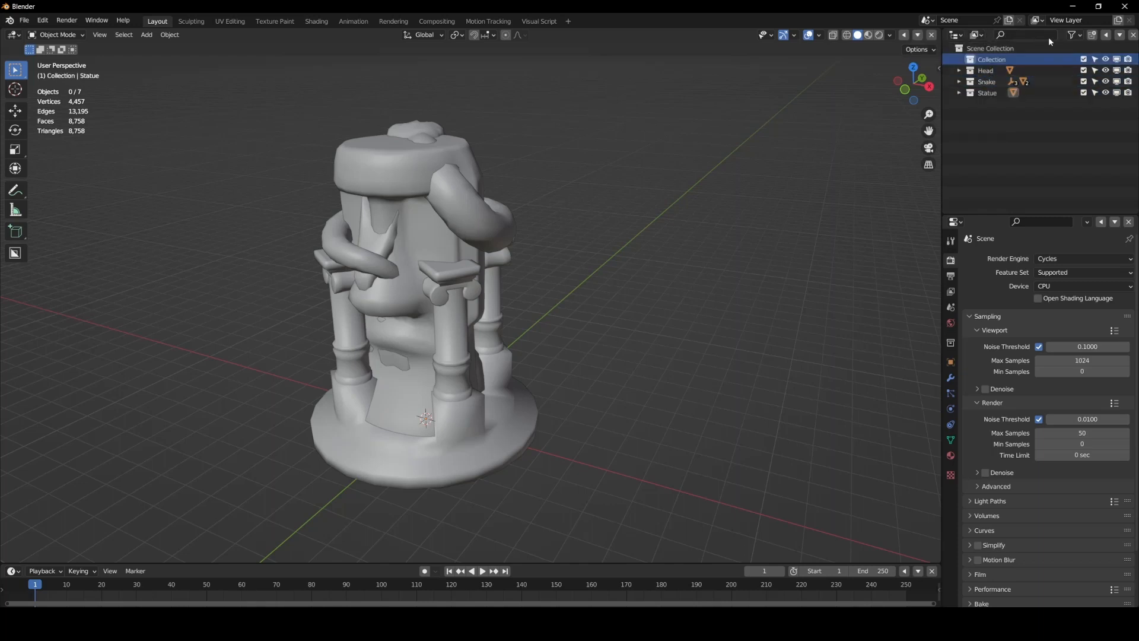
{"action": "left_click", "coordinate": [1092, 35]}
{"action": "left_click_drag", "start_coordinate": [1005, 72], "coordinate": [988, 108]}
{"action": "key", "text": "ctrl+z"}
{"action": "double_click", "coordinate": [987, 105]}
{"action": "type", "text": "Switch"}
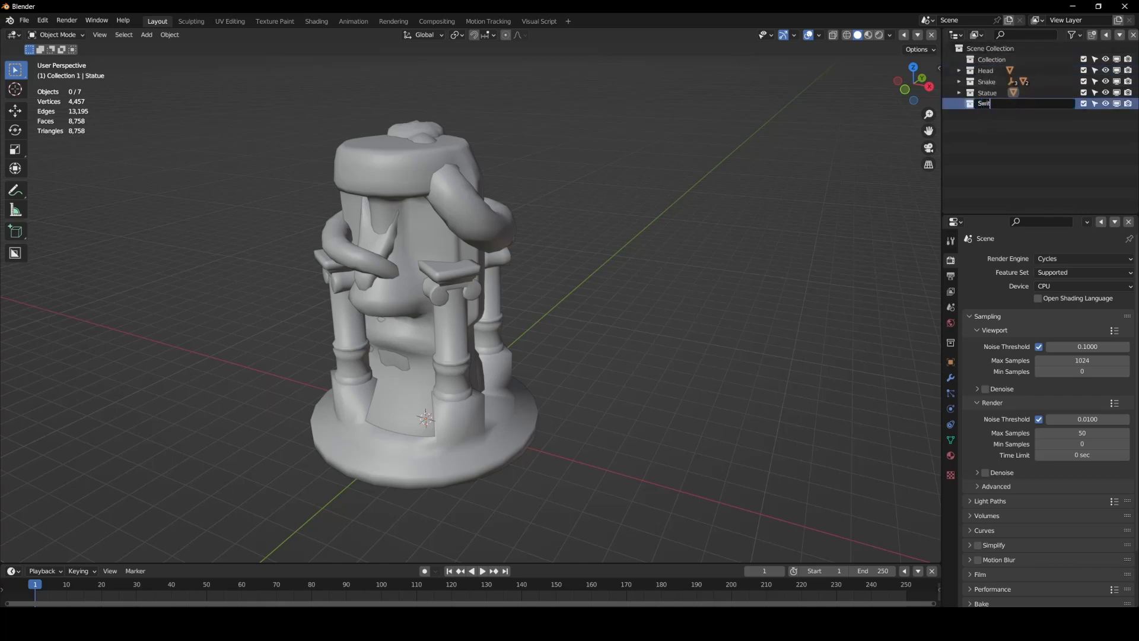
{"action": "key", "text": "Return"}
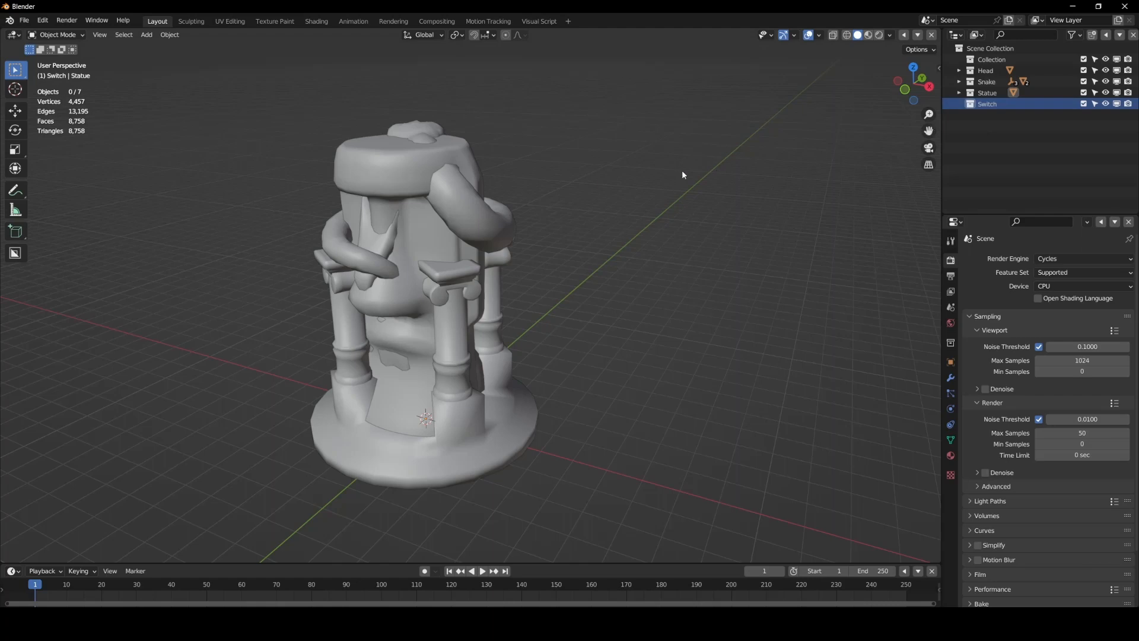
Add a cube mesh to the Switch collection
{"action": "key", "text": "shift+a"}
{"action": "mouse_move", "coordinate": [679, 45]}
{"action": "left_click", "coordinate": [728, 53]}
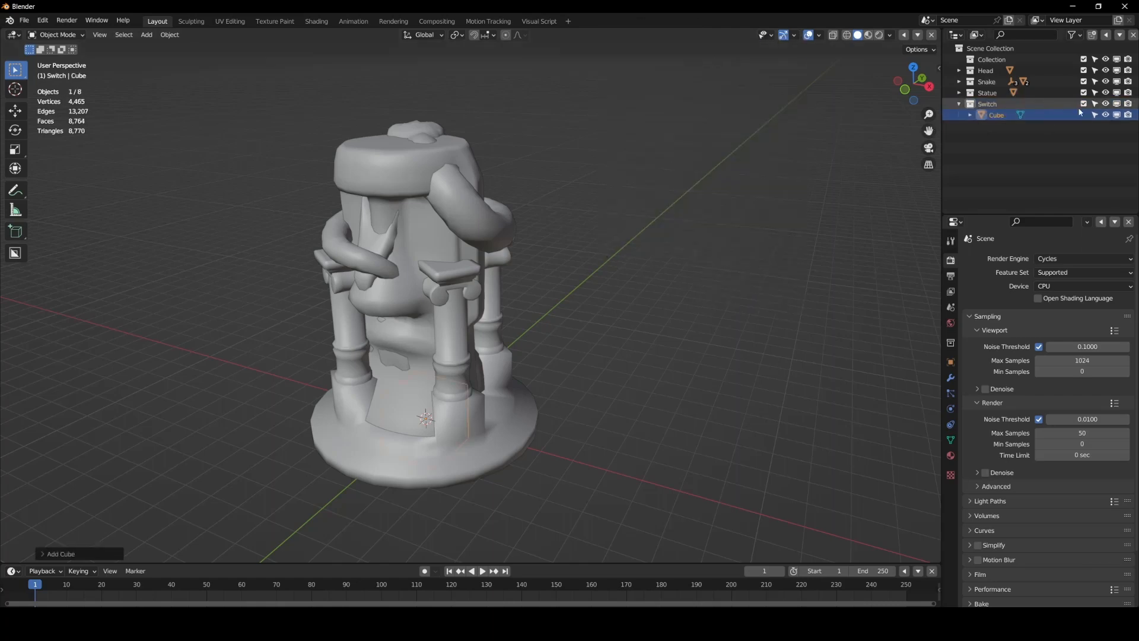
Exclude the Statue and Head collections from the view layer, keeping the Snake collection enabled
{"action": "left_click", "coordinate": [1083, 92]}
{"action": "left_click", "coordinate": [1083, 82]}
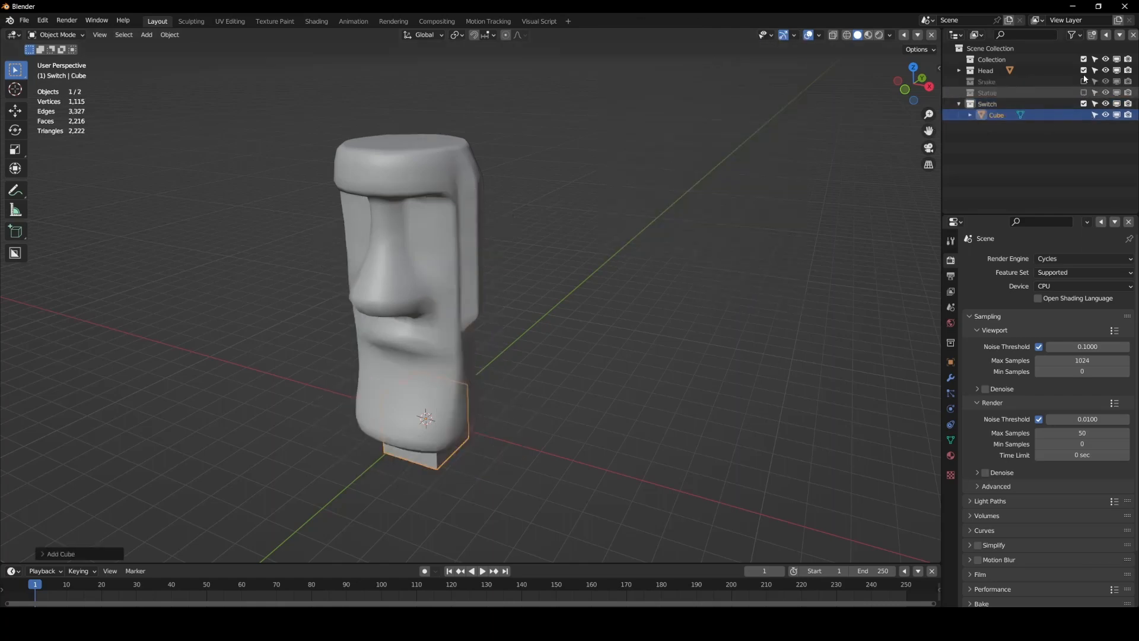
{"action": "left_click", "coordinate": [1083, 71]}
{"action": "left_click", "coordinate": [1083, 81]}
Expand the Snake collection and rotate the Snake Statue about the global Z axis so its head faces forward
{"action": "left_click", "coordinate": [539, 285]}
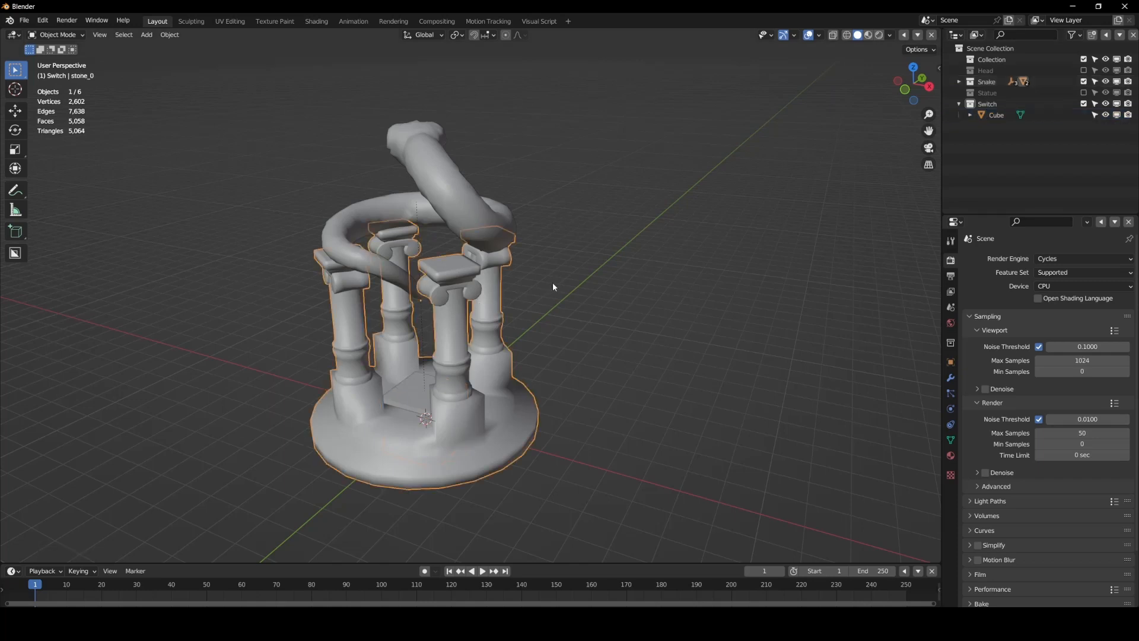
{"action": "left_click", "coordinate": [959, 81]}
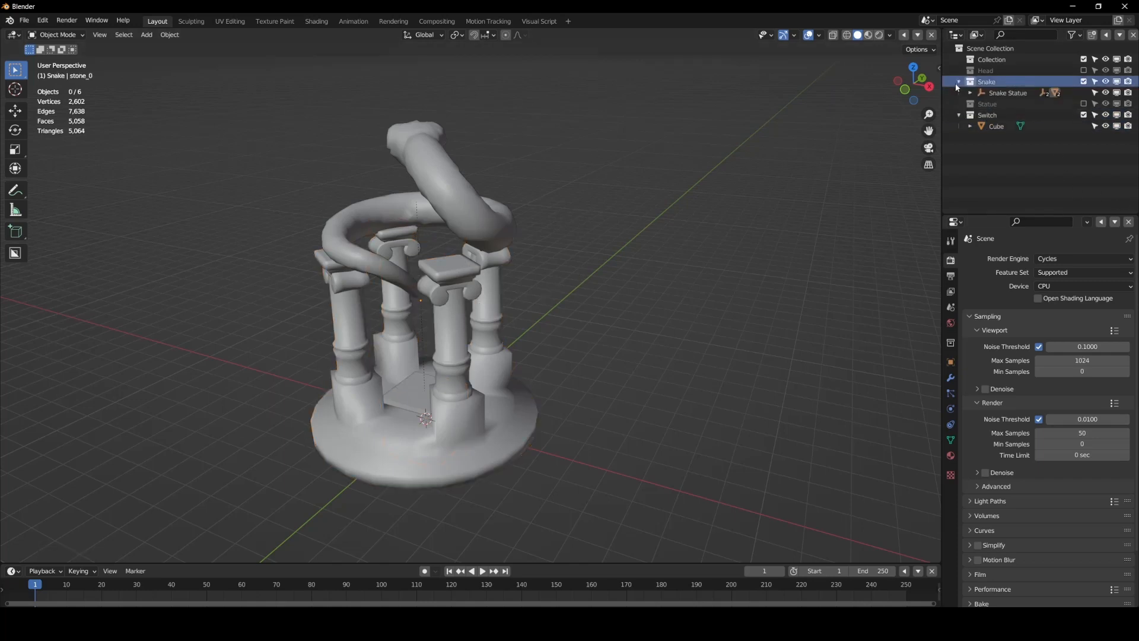
{"action": "left_click", "coordinate": [991, 96]}
{"action": "key", "text": "r"}
{"action": "key", "text": "z"}
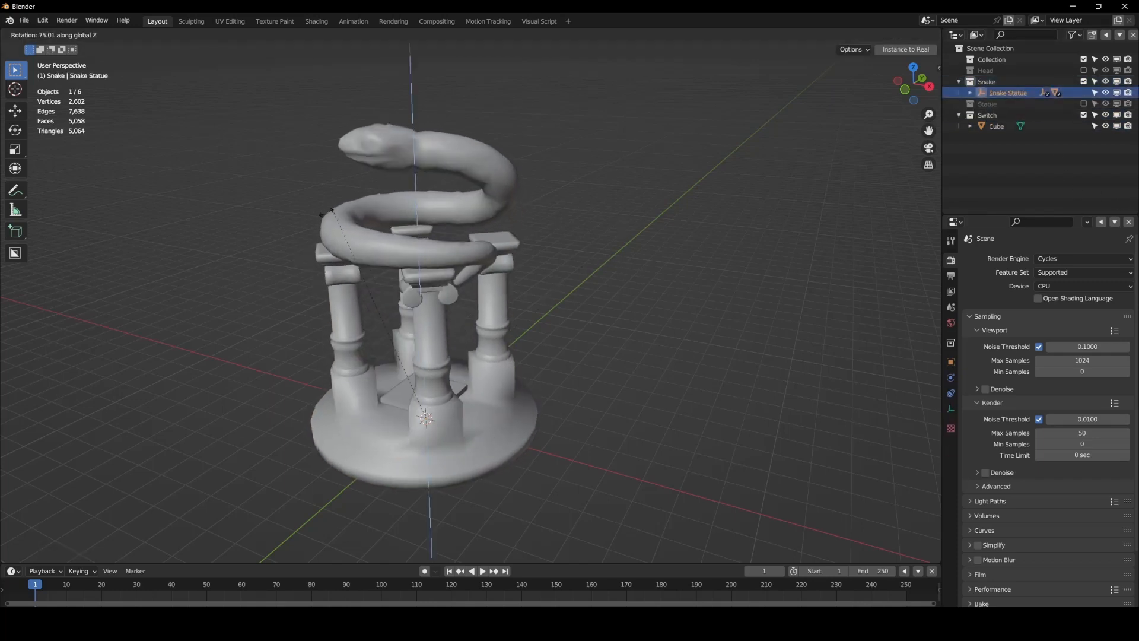
{"action": "left_click", "coordinate": [346, 433]}
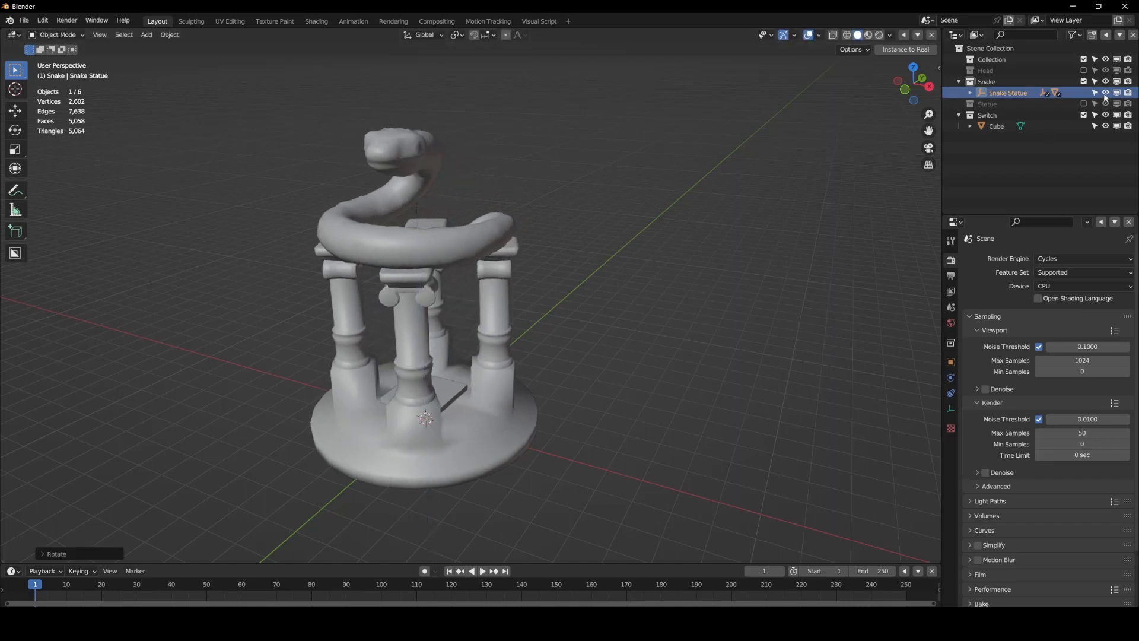
Collapse and exclude the Snake collection, previewing each statue collection briefly and leaving all three excluded
{"action": "left_click", "coordinate": [958, 82]}
{"action": "left_click", "coordinate": [1083, 81]}
{"action": "left_click", "coordinate": [1083, 92]}
{"action": "left_click", "coordinate": [1083, 93]}
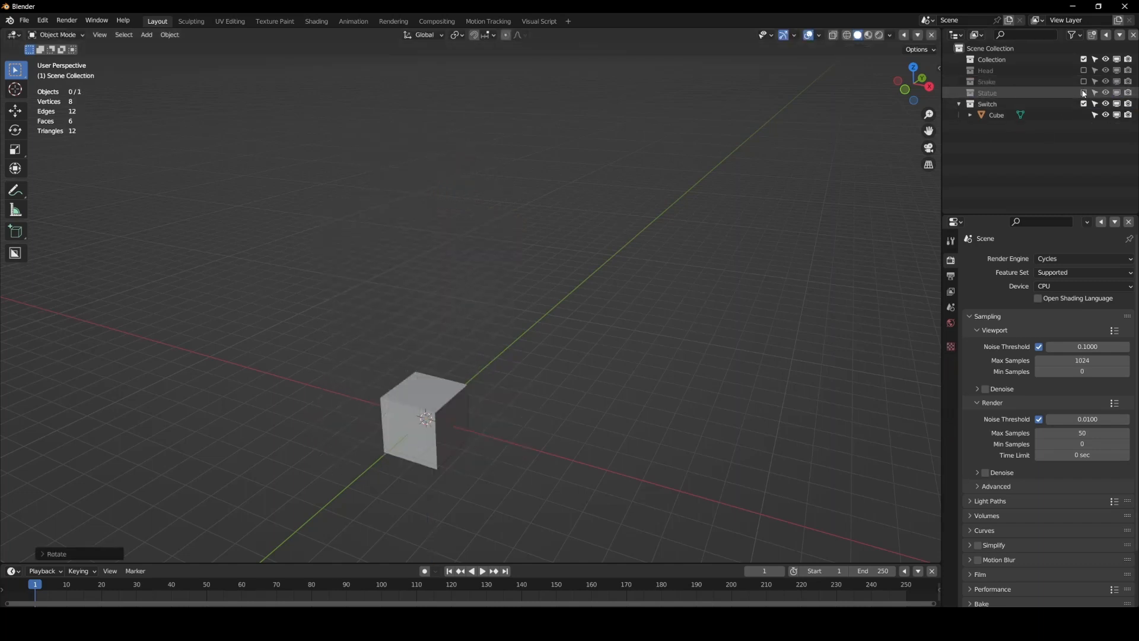
{"action": "left_click", "coordinate": [1083, 70]}
{"action": "left_click", "coordinate": [1083, 70]}
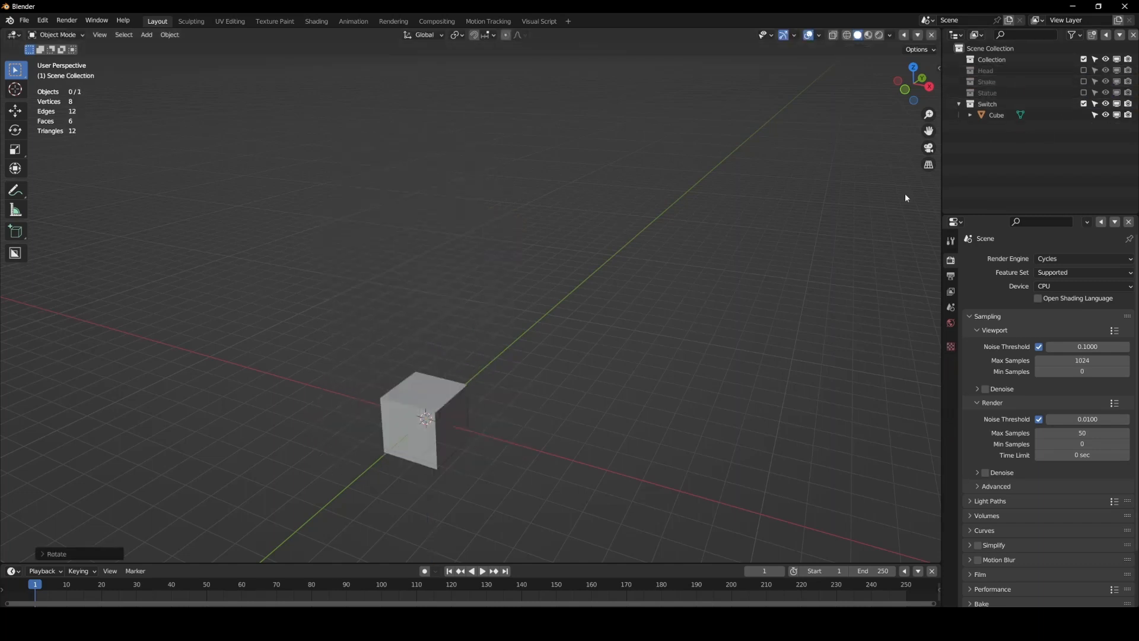
{"action": "left_click", "coordinate": [1083, 81]}
{"action": "left_click", "coordinate": [1083, 82]}
Select the Cube, split the 3D viewport vertically and turn the new area into a Geometry Node Editor with its sidebar hidden
{"action": "left_click", "coordinate": [996, 114]}
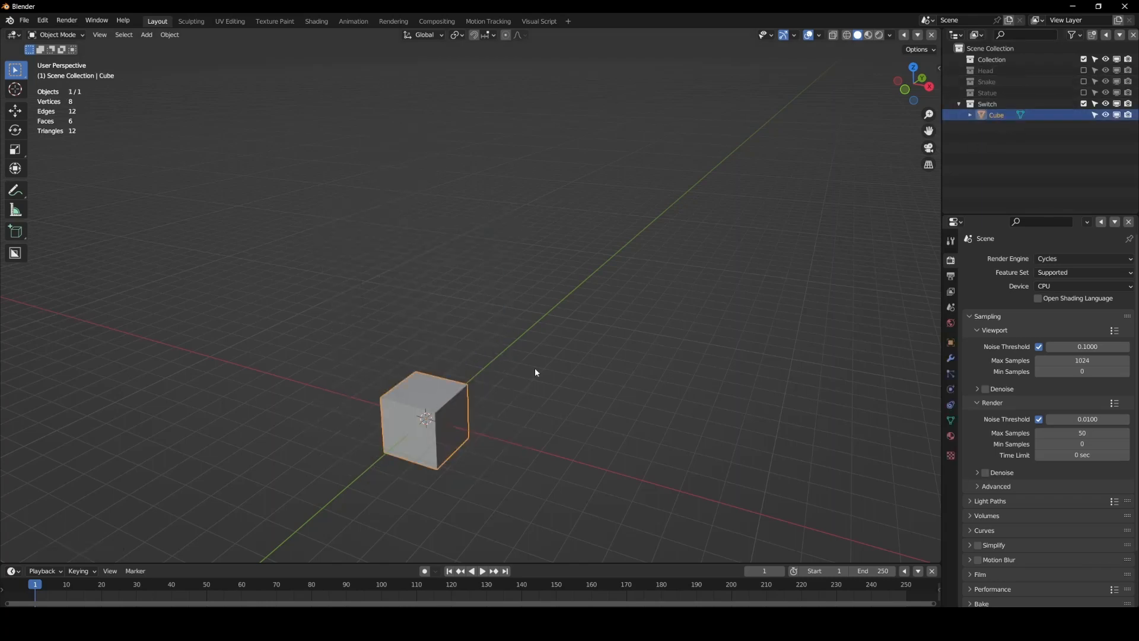
{"action": "left_click_drag", "start_coordinate": [902, 36], "coordinate": [521, 65]}
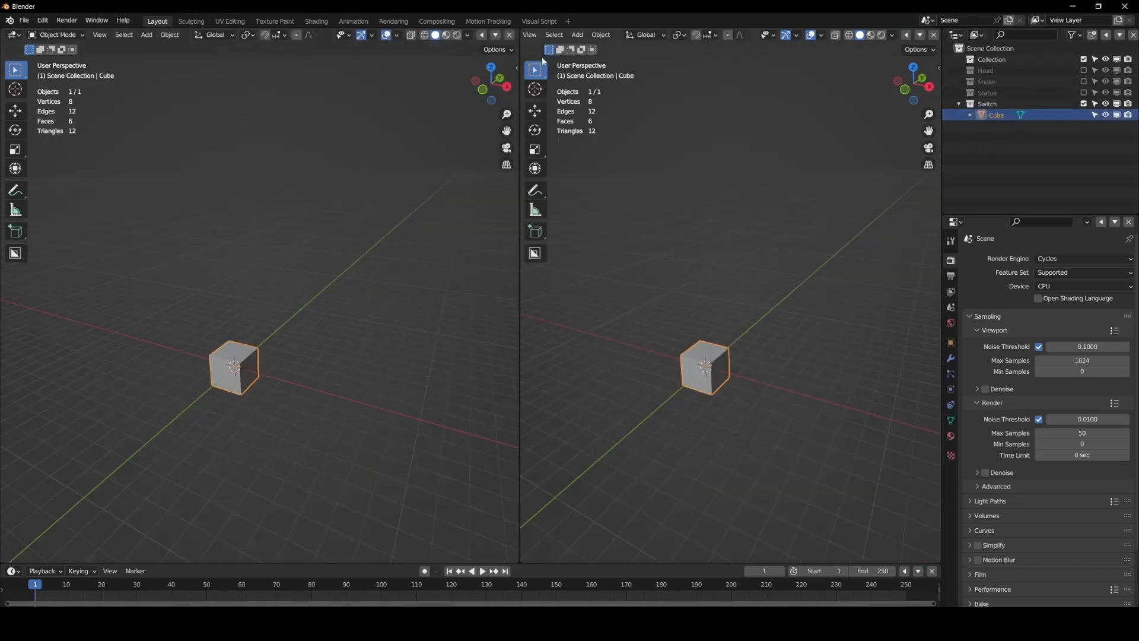
{"action": "left_click", "coordinate": [530, 34]}
{"action": "left_click", "coordinate": [532, 35]}
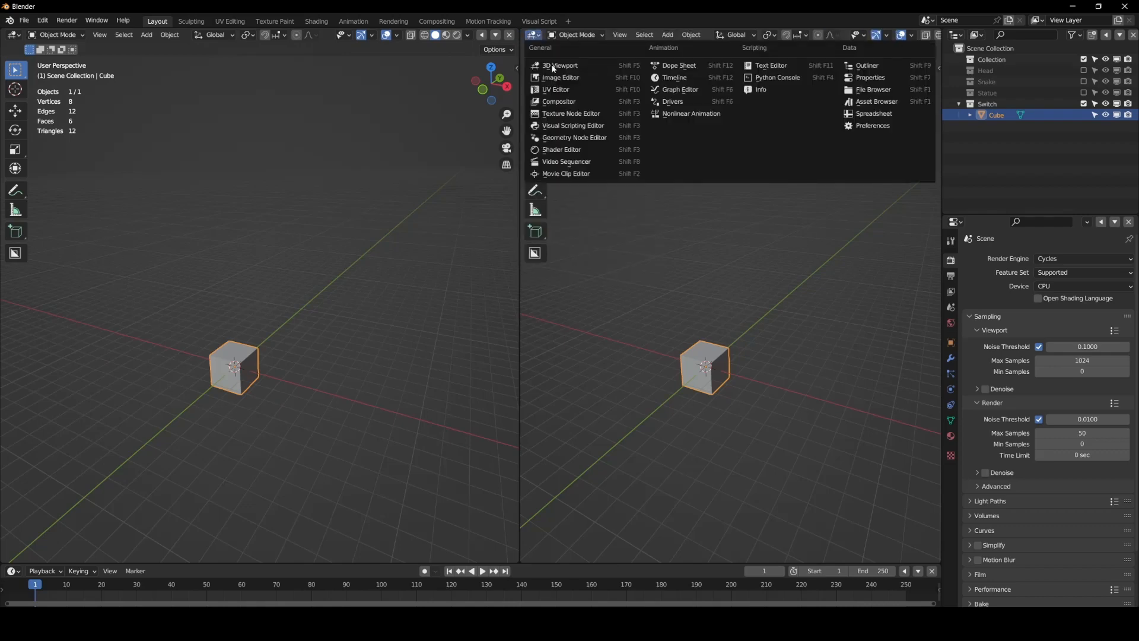
{"action": "left_click", "coordinate": [570, 138]}
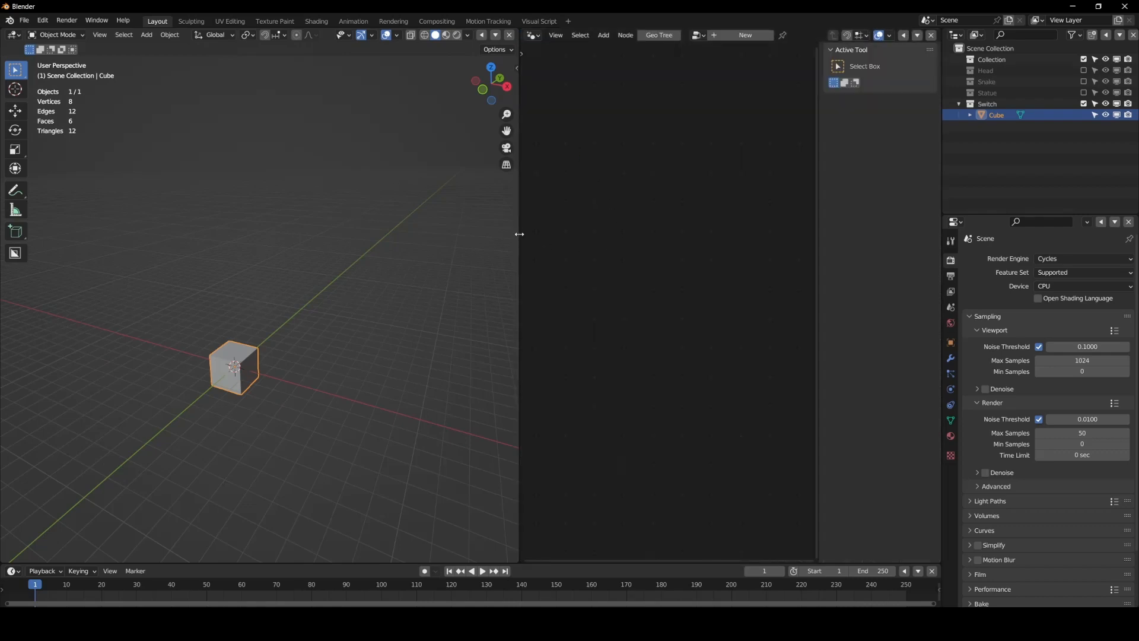
{"action": "left_click_drag", "start_coordinate": [519, 235], "coordinate": [550, 235]}
{"action": "key", "text": "n"}
Create a new geometry node tree on the Cube and name it Switch
{"action": "left_click", "coordinate": [771, 35]}
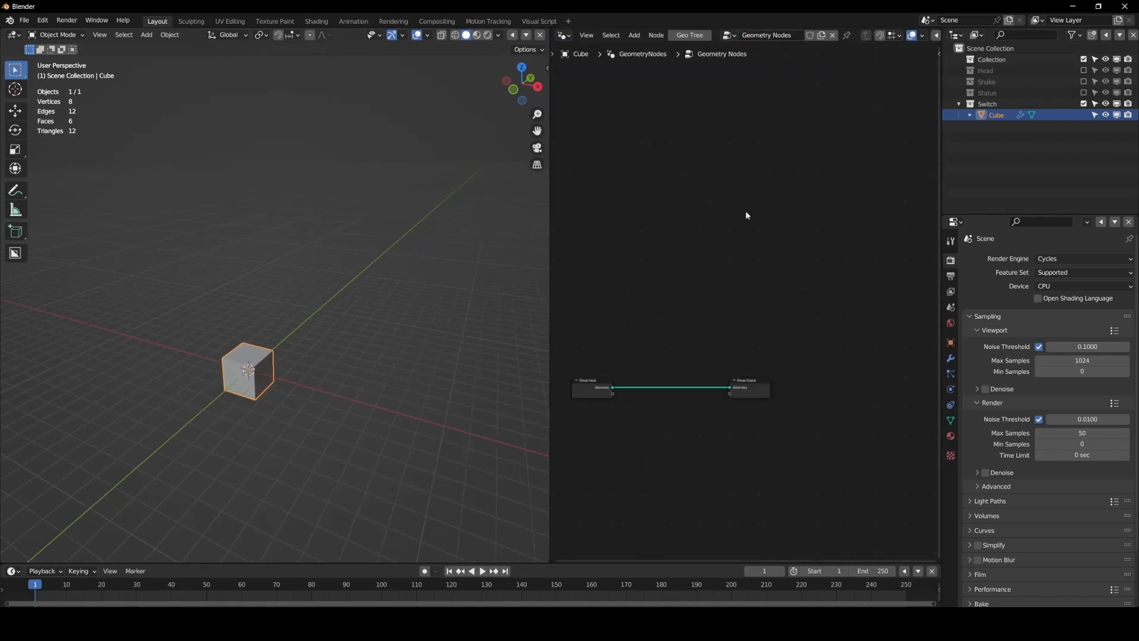
{"action": "double_click", "coordinate": [774, 35]}
{"action": "type", "text": "Switch"}
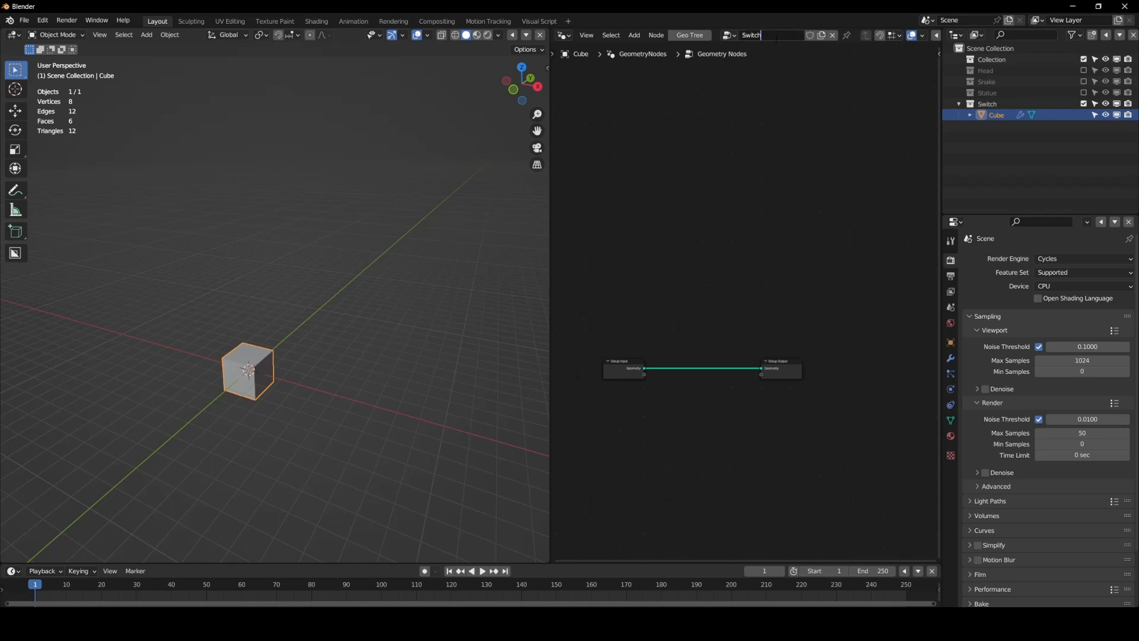
{"action": "key", "text": "Return"}
Cut the link between Group Input and Group Output and move Group Input out of the way
{"action": "key", "text": "Home"}
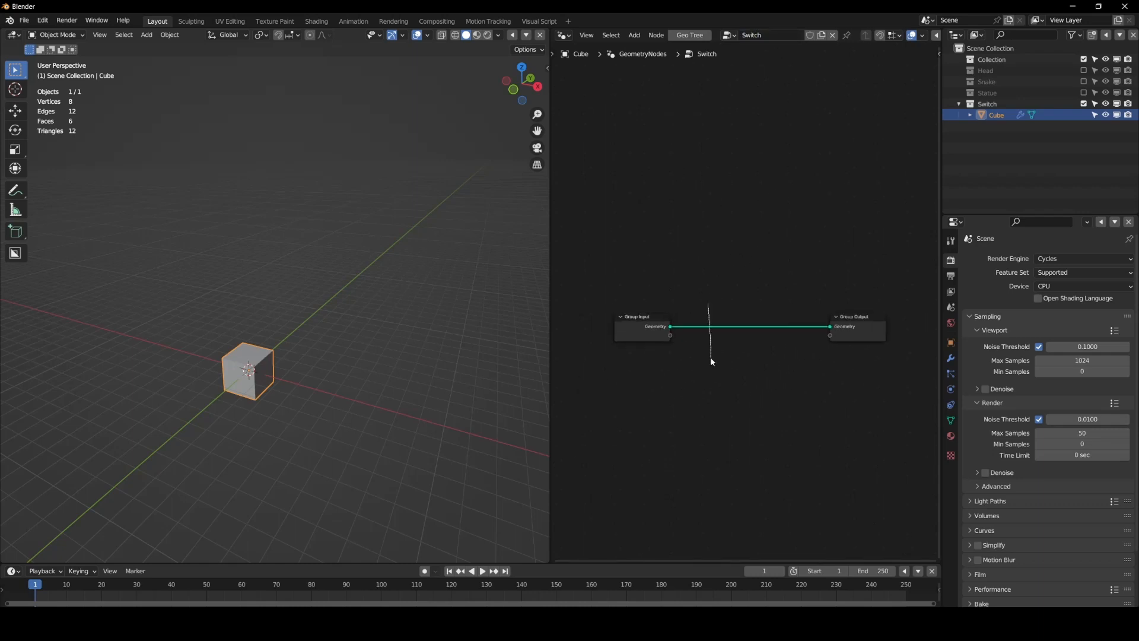
{"action": "right_click_drag", "start_coordinate": [710, 359], "coordinate": [710, 363], "text": "ctrl"}
{"action": "left_click_drag", "start_coordinate": [632, 321], "coordinate": [580, 228]}
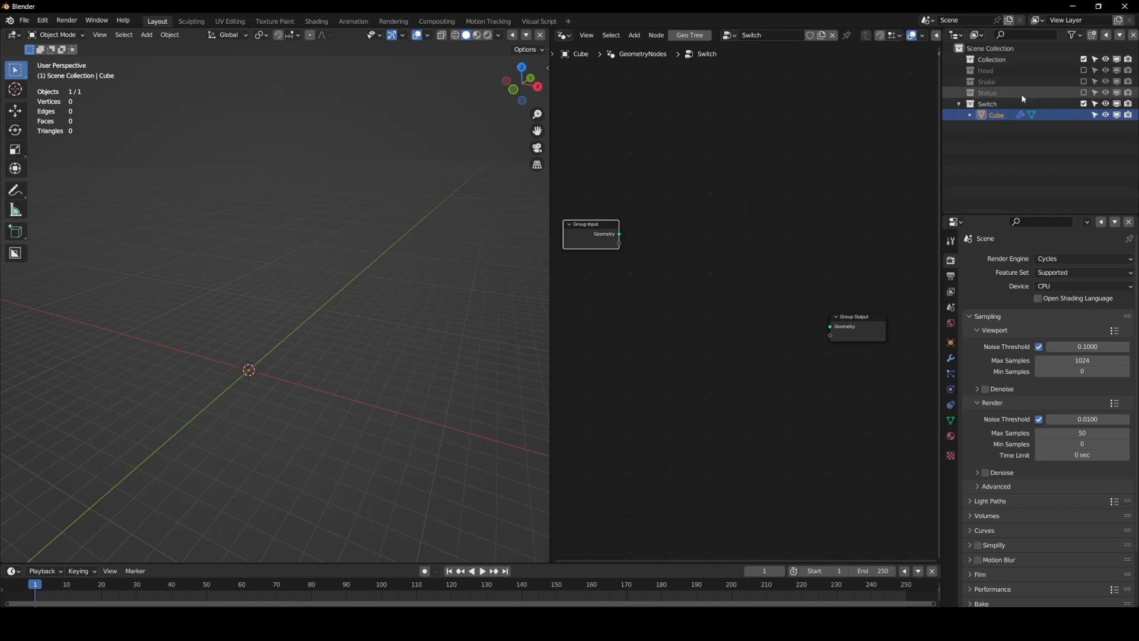
Bring the Head collection into the node tree as a Collection Info node and connect its Geometry to Group Output
{"action": "left_click", "coordinate": [985, 70]}
{"action": "left_click_drag", "start_coordinate": [985, 71], "coordinate": [836, 328]}
{"action": "scroll", "coordinate": [659, 294], "scroll_direction": "up", "scroll_amount": 6}
{"action": "scroll", "coordinate": [631, 292], "scroll_direction": "down", "scroll_amount": 5}
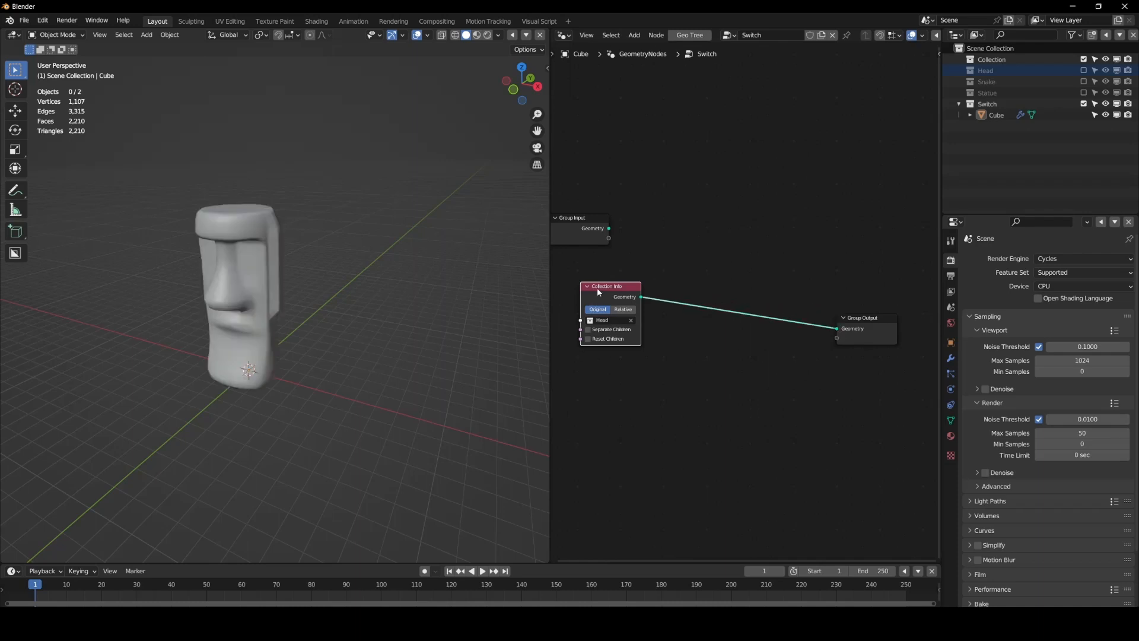
{"action": "left_click_drag", "start_coordinate": [598, 291], "coordinate": [593, 287]}
Insert a Geometry Switch node between the Head Collection Info and Group Output, with Head feeding the False input
{"action": "key", "text": "shift+a"}
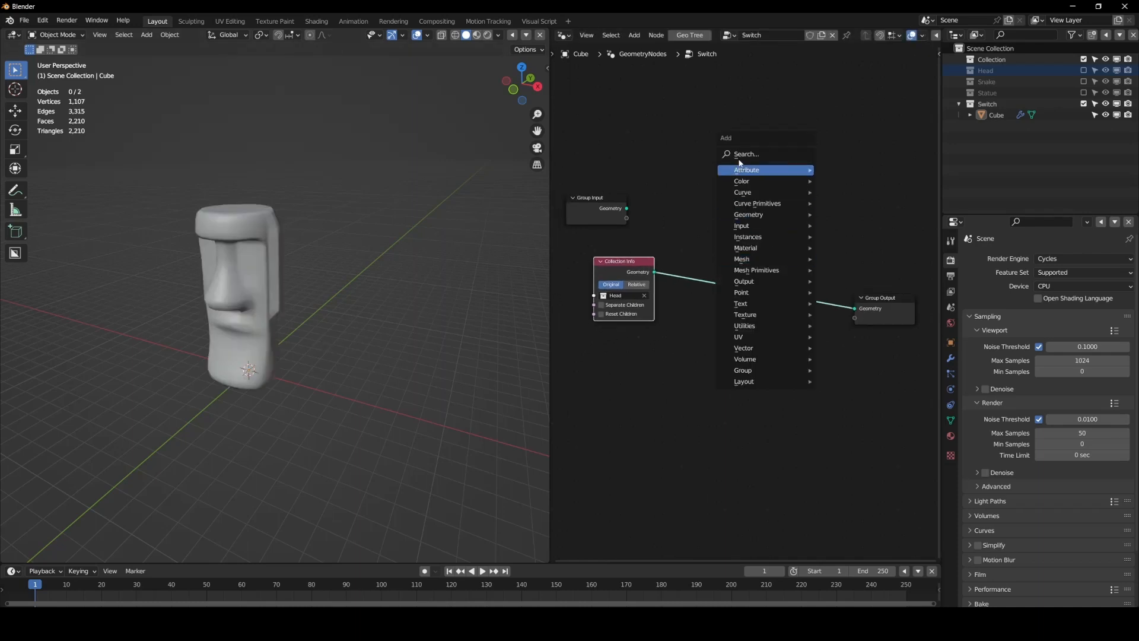
{"action": "type", "text": "switch"}
{"action": "key", "text": "Return"}
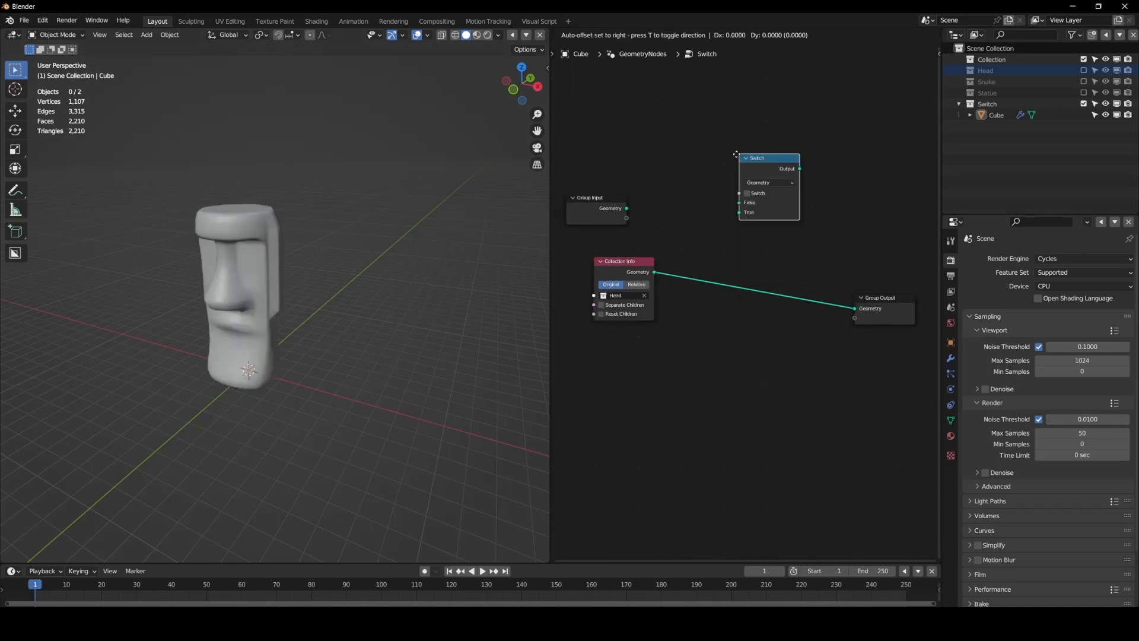
{"action": "left_click", "coordinate": [791, 254]}
{"action": "left_click_drag", "start_coordinate": [631, 271], "coordinate": [599, 283]}
Move Group Input further aside and add a Scene Time node above the Head Collection Info node
{"action": "key", "text": "shift+a"}
{"action": "key", "text": "Escape"}
{"action": "middle_click_drag", "start_coordinate": [682, 246], "coordinate": [721, 265]}
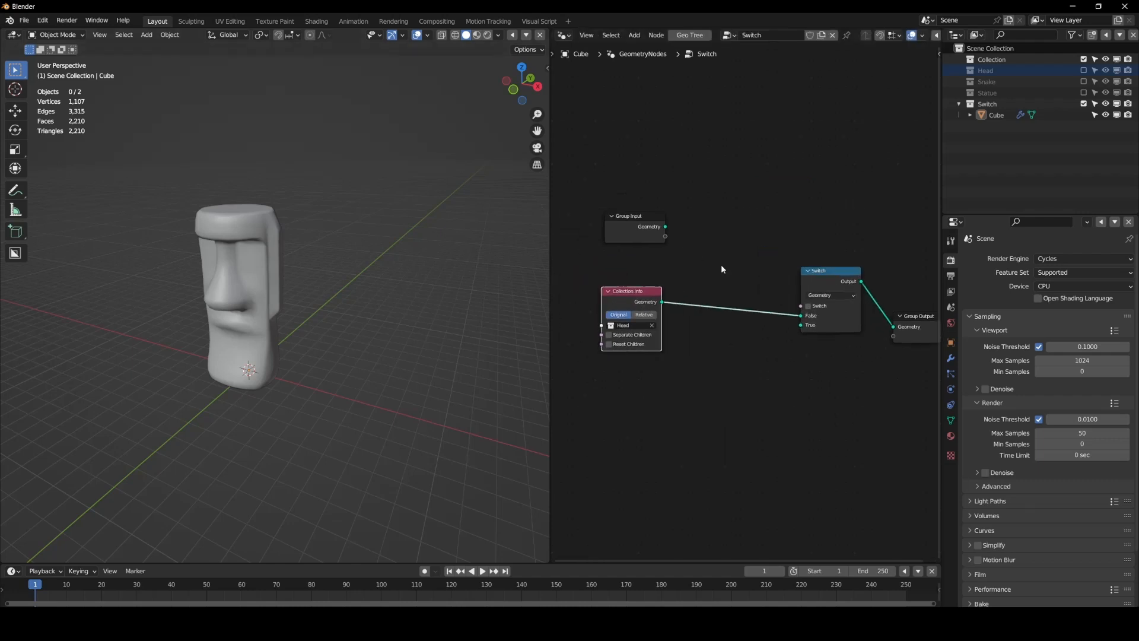
{"action": "left_click_drag", "start_coordinate": [643, 224], "coordinate": [583, 189]}
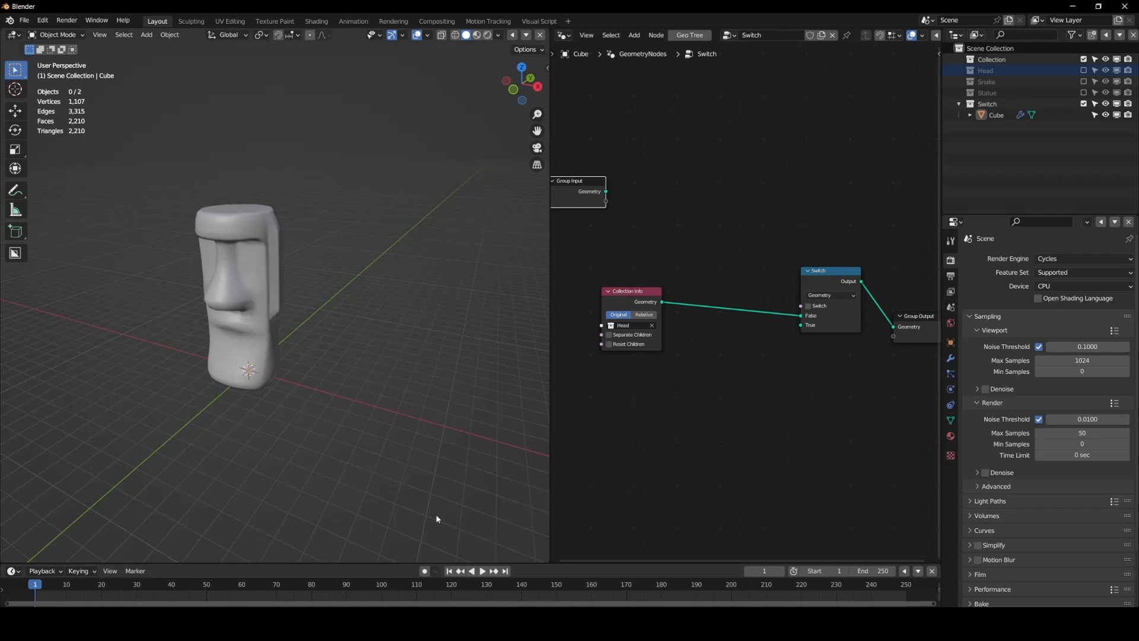
{"action": "key", "text": "shift+a"}
{"action": "mouse_move", "coordinate": [771, 261]}
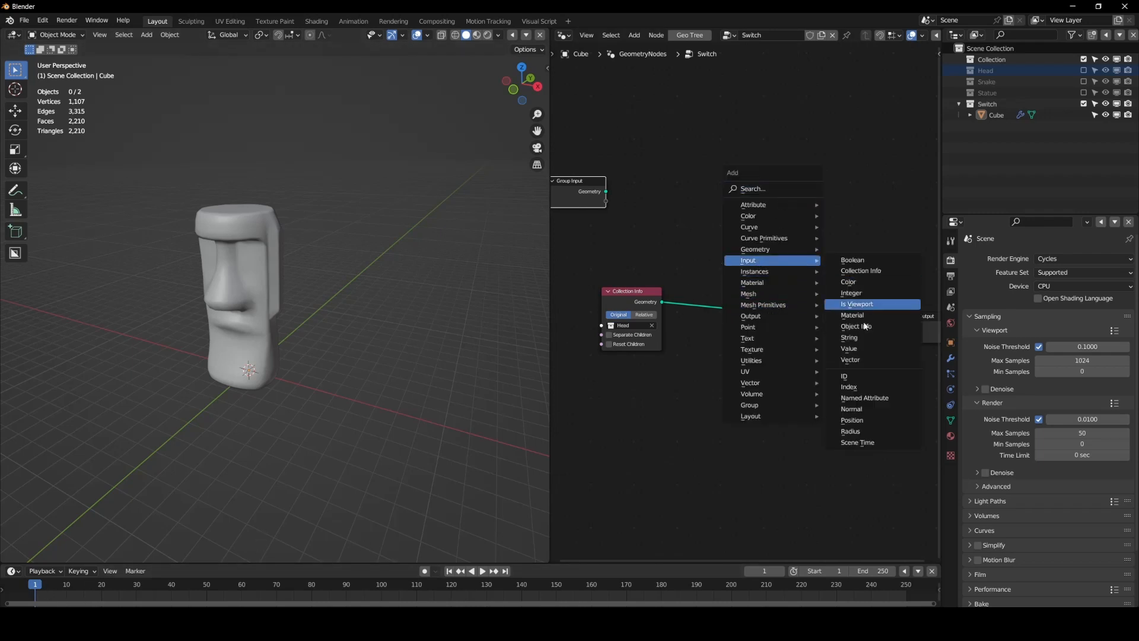
{"action": "left_click", "coordinate": [866, 442]}
{"action": "left_click", "coordinate": [646, 255]}
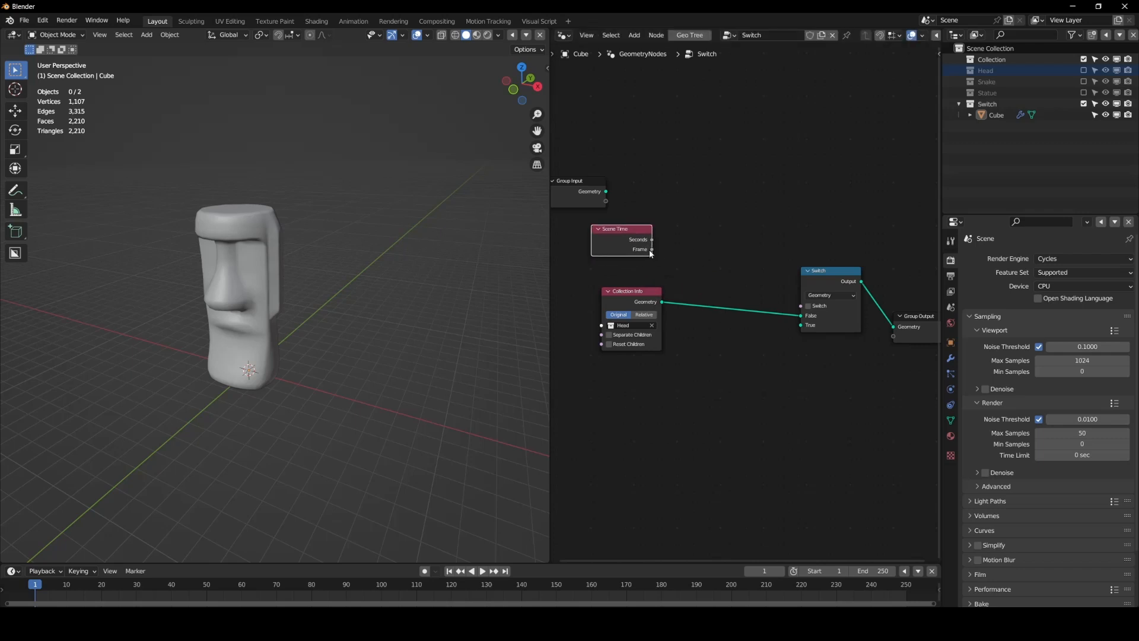
{"action": "key", "text": "shift+a"}
{"action": "mouse_move", "coordinate": [717, 312]}
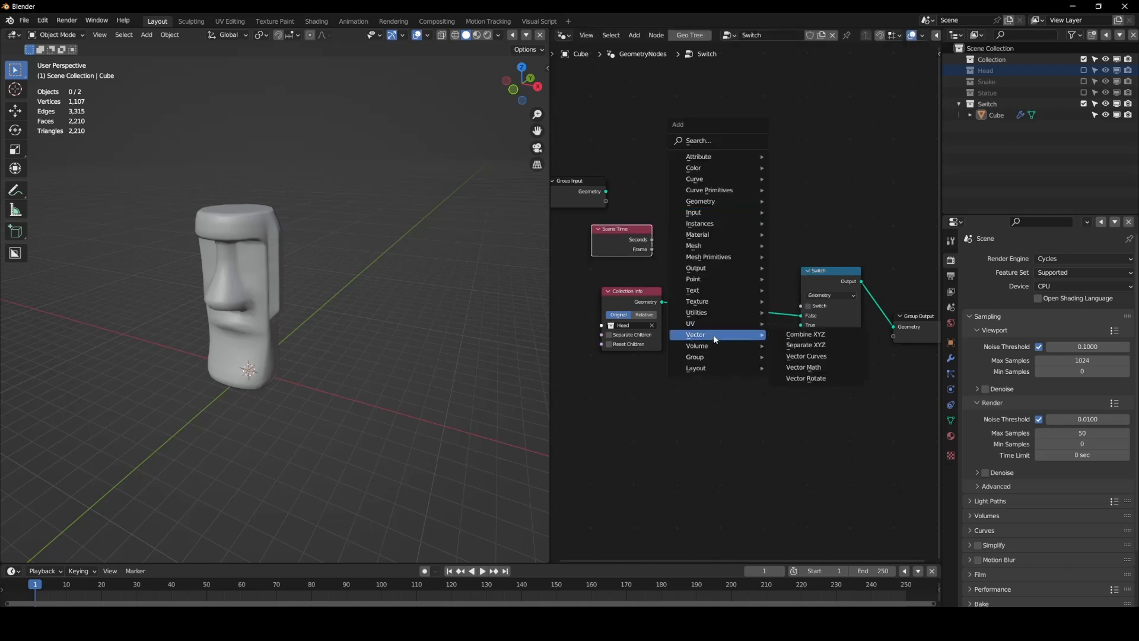
{"action": "key", "text": "Escape"}
Shift the Scene Time node aside and add a Compare node between it and the Switch node
{"action": "left_click_drag", "start_coordinate": [648, 246], "coordinate": [608, 257]}
{"action": "key", "text": "shift+a"}
{"action": "mouse_move", "coordinate": [723, 212]}
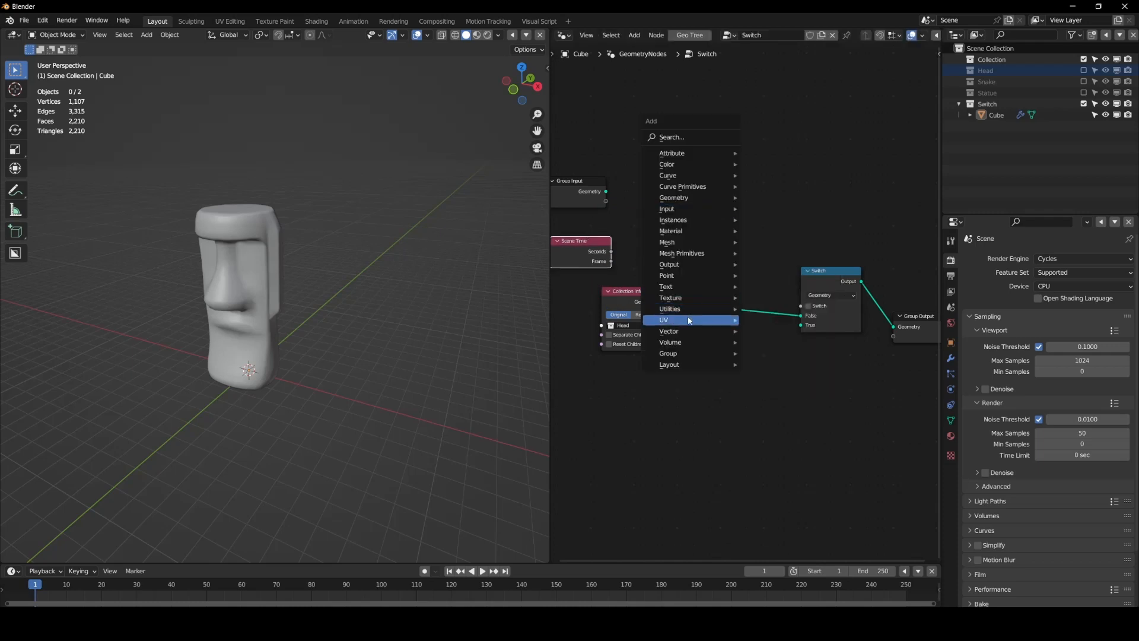
{"action": "mouse_move", "coordinate": [720, 309]}
{"action": "left_click", "coordinate": [771, 353]}
{"action": "left_click", "coordinate": [680, 170]}
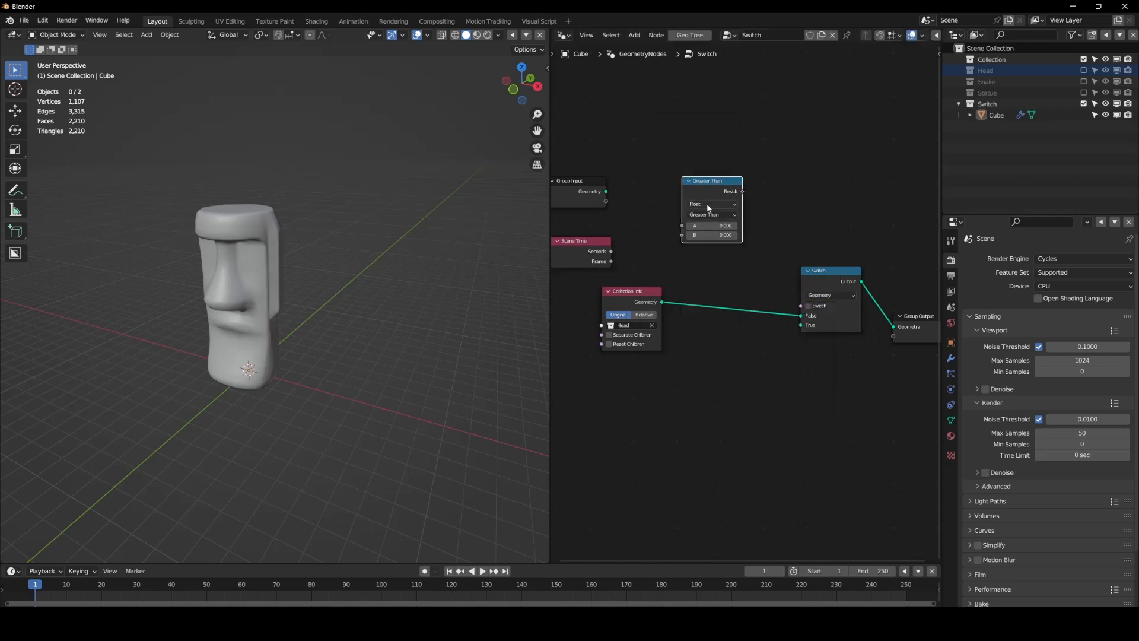
Set the Compare node's data type to Integer and its operation to Not Equal
{"action": "left_click", "coordinate": [710, 215]}
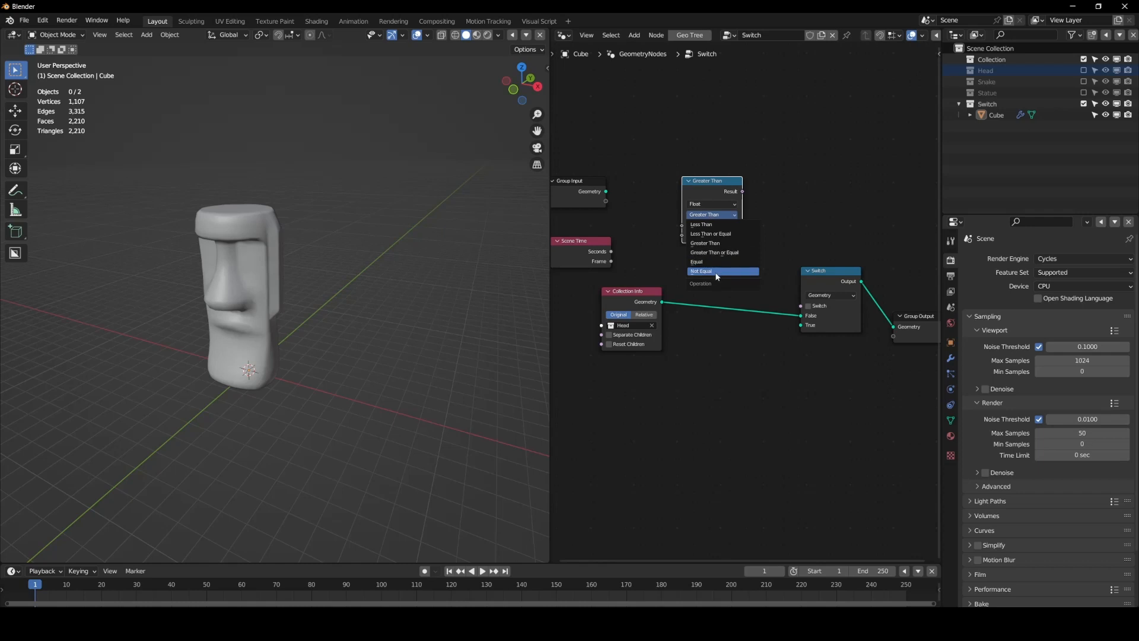
{"action": "left_click", "coordinate": [701, 272]}
{"action": "left_click", "coordinate": [698, 209]}
{"action": "left_click", "coordinate": [707, 226]}
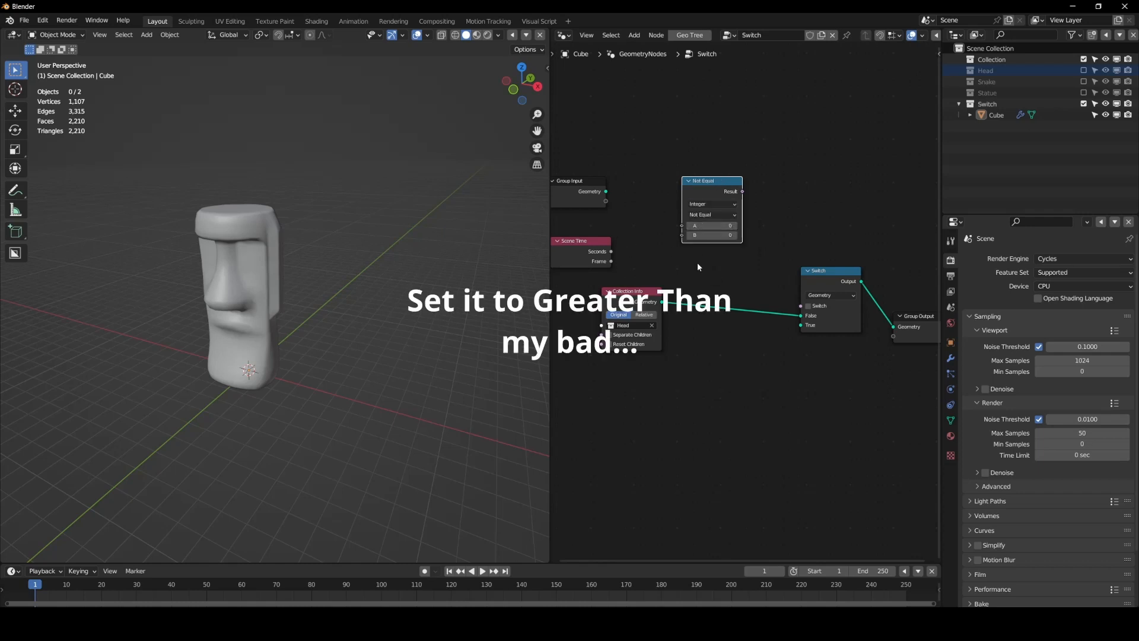
Connect the Scene Time Frame output to the Compare node's A input, leaving B at 0
{"action": "left_click", "coordinate": [573, 241]}
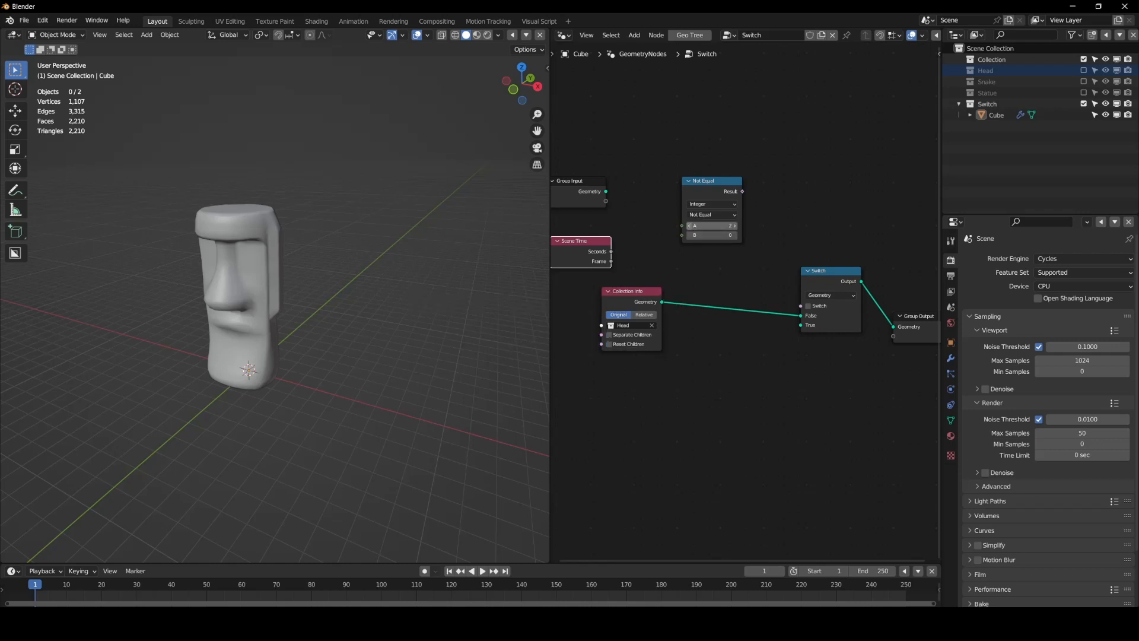
{"action": "left_click", "coordinate": [689, 227]}
{"action": "left_click", "coordinate": [689, 226]}
{"action": "left_click_drag", "start_coordinate": [583, 260], "coordinate": [685, 224]}
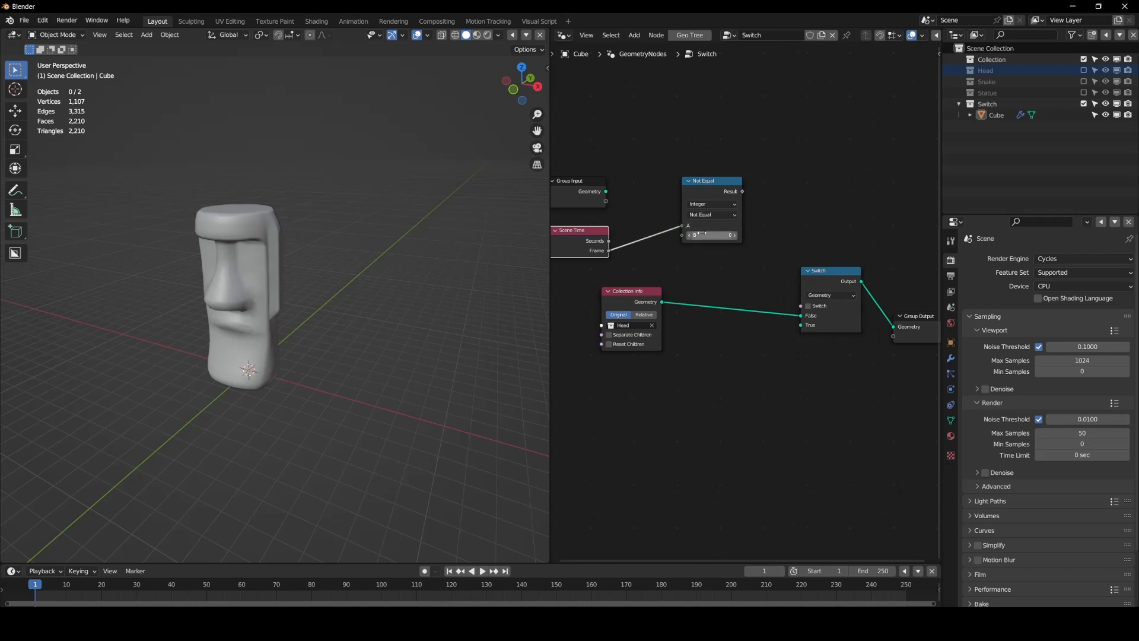
{"action": "left_click", "coordinate": [711, 235]}
{"action": "key", "text": "Return"}
Connect the Compare result to the Switch input and wire the Snake collection as Collection Info into the True input
{"action": "left_click_drag", "start_coordinate": [621, 309], "coordinate": [570, 315]}
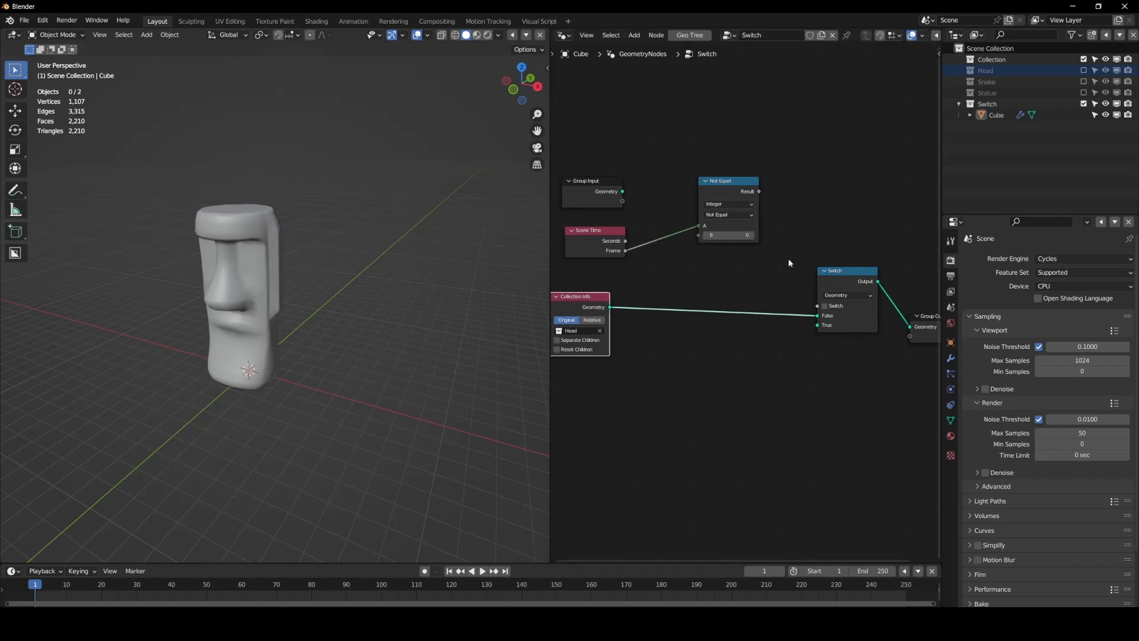
{"action": "left_click_drag", "start_coordinate": [758, 192], "coordinate": [817, 305]}
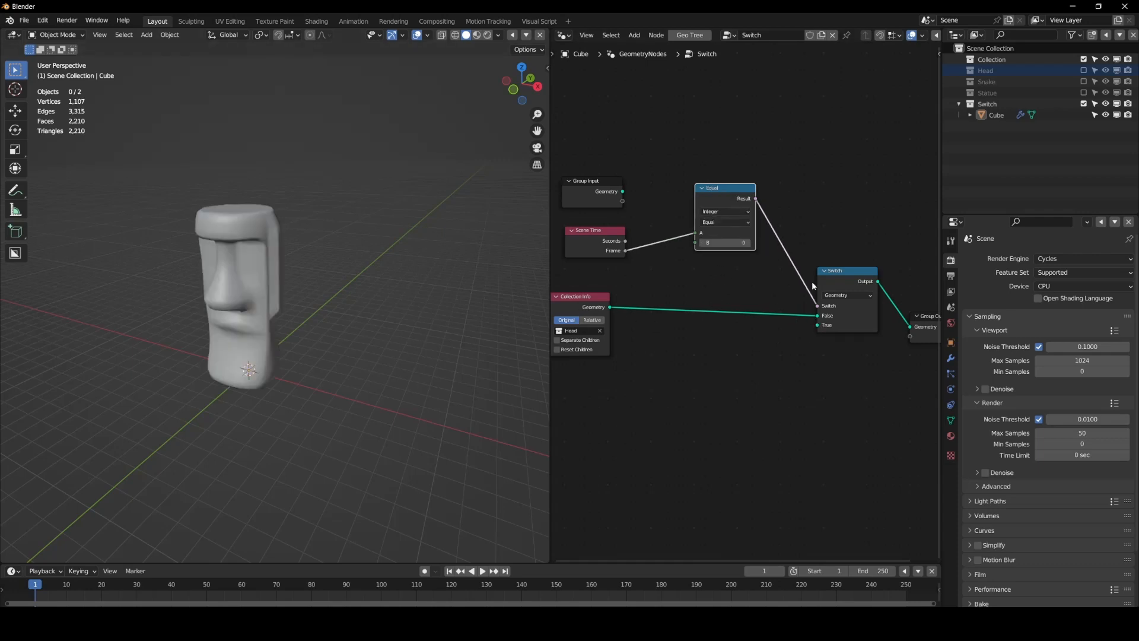
{"action": "left_click_drag", "start_coordinate": [998, 83], "coordinate": [817, 325]}
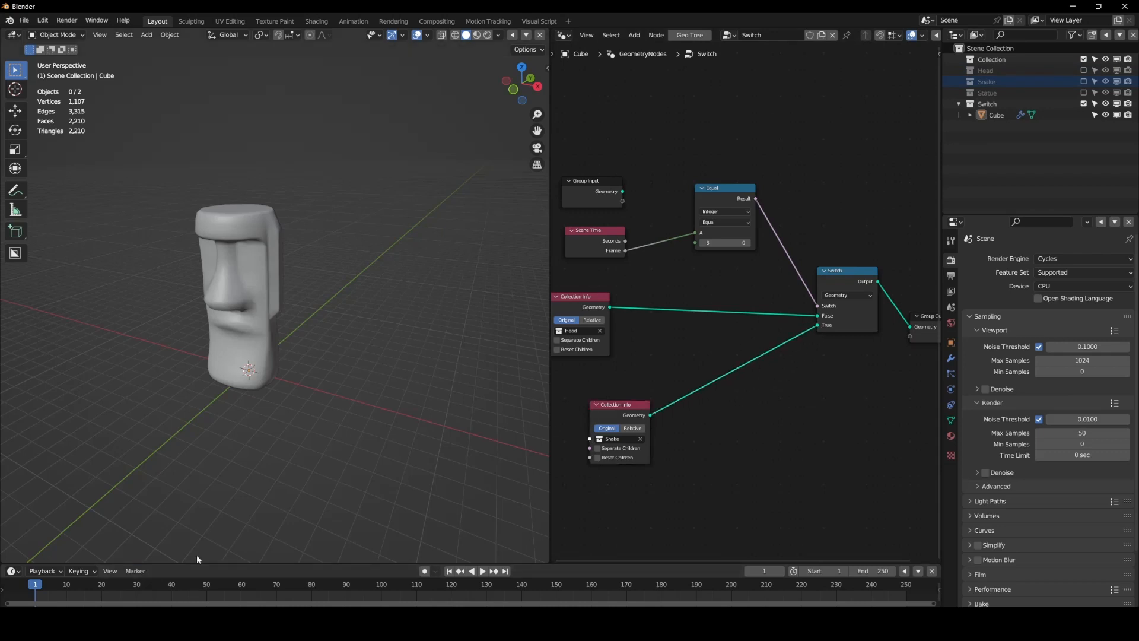
Go to frame 2 and set the Compare node to Greater Than with B at 1
{"action": "key", "text": "Right"}
{"action": "left_click", "coordinate": [752, 248]}
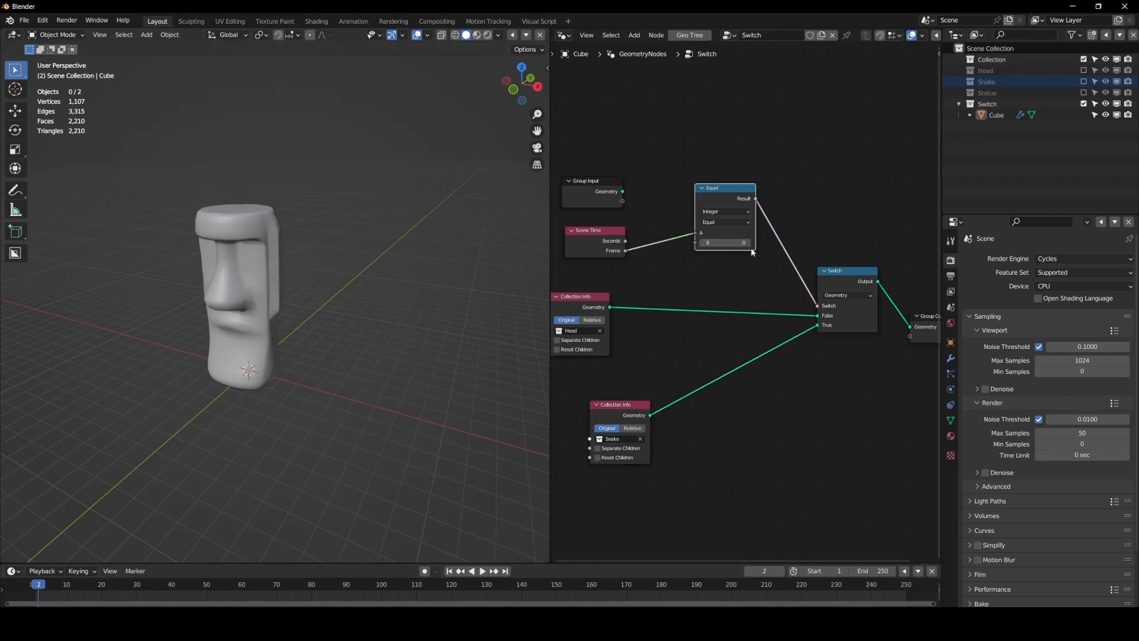
{"action": "left_click", "coordinate": [747, 242]}
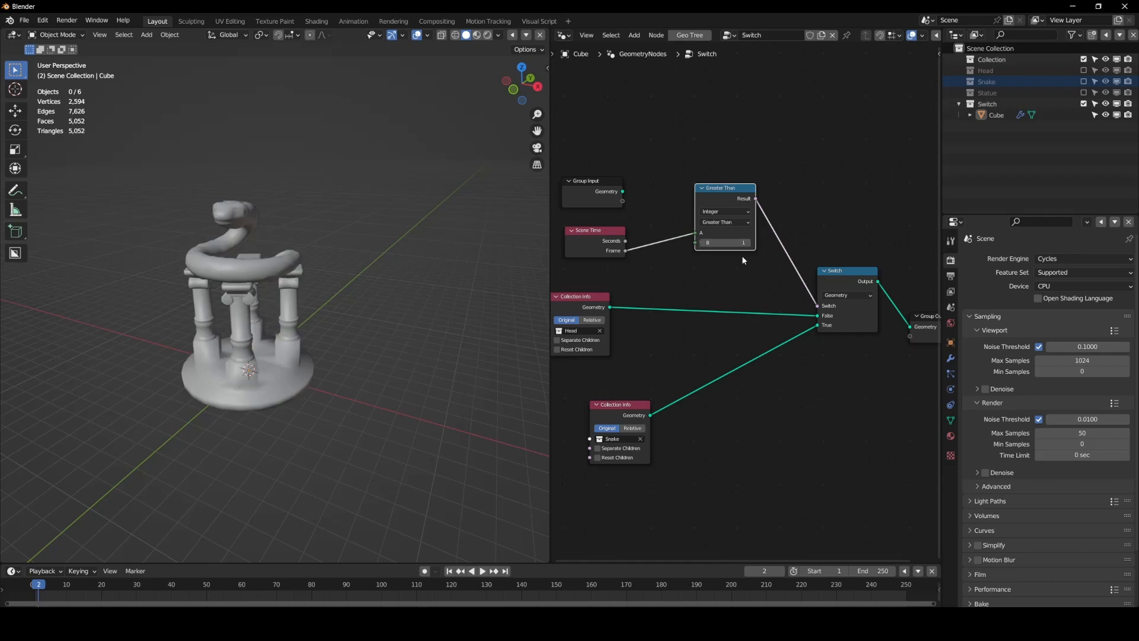
Step back and forth between frames 1 and 2 to check the switch between the Head and Snake statues
{"action": "key", "text": "Left"}
{"action": "key", "text": "Right"}
{"action": "key", "text": "Left"}
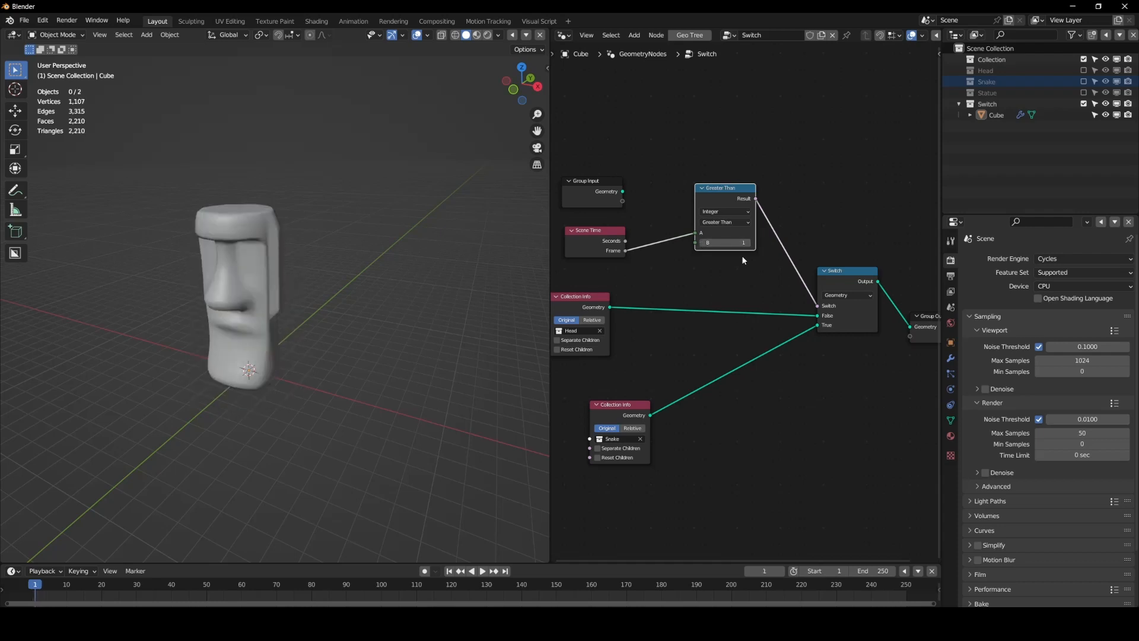
Toggle repeatedly between frames 1 and 2 to recheck which statue each frame shows
{"action": "key", "text": "Right"}
{"action": "key", "text": "Left"}
{"action": "key", "text": "Right"}
{"action": "key", "text": "Left"}
{"action": "key", "text": "Right"}
{"action": "key", "text": "Left"}
{"action": "key", "text": "Right"}
{"action": "key", "text": "Left"}
Space the Scene Time node further from the Greater Than node and go to frame 2
{"action": "left_click_drag", "start_coordinate": [745, 192], "coordinate": [745, 195]}
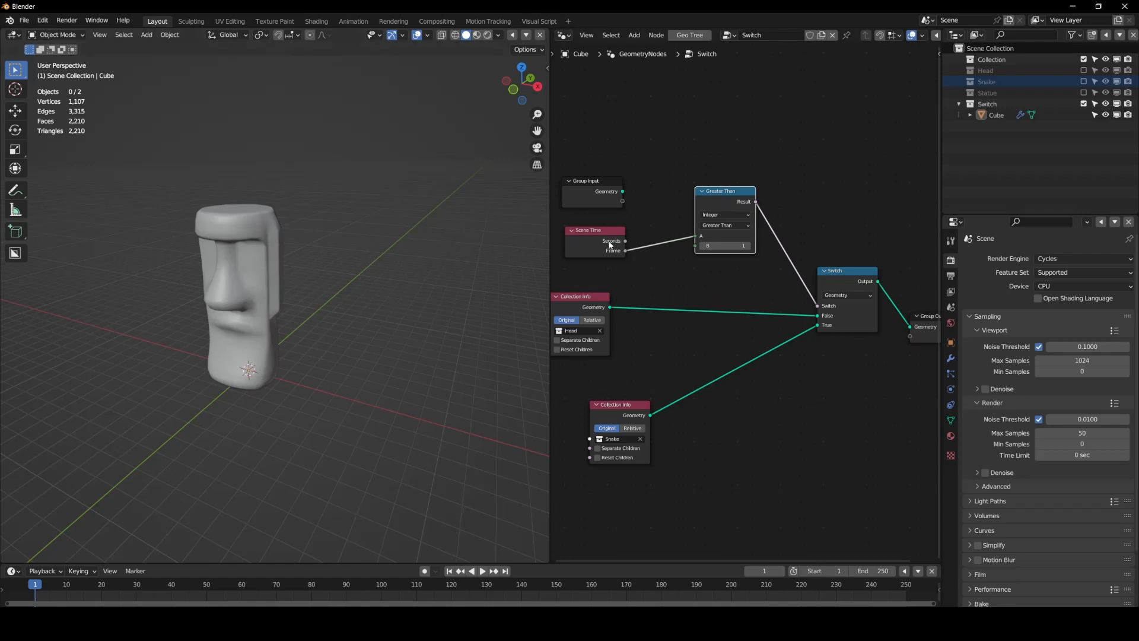
{"action": "left_click_drag", "start_coordinate": [609, 244], "coordinate": [578, 246]}
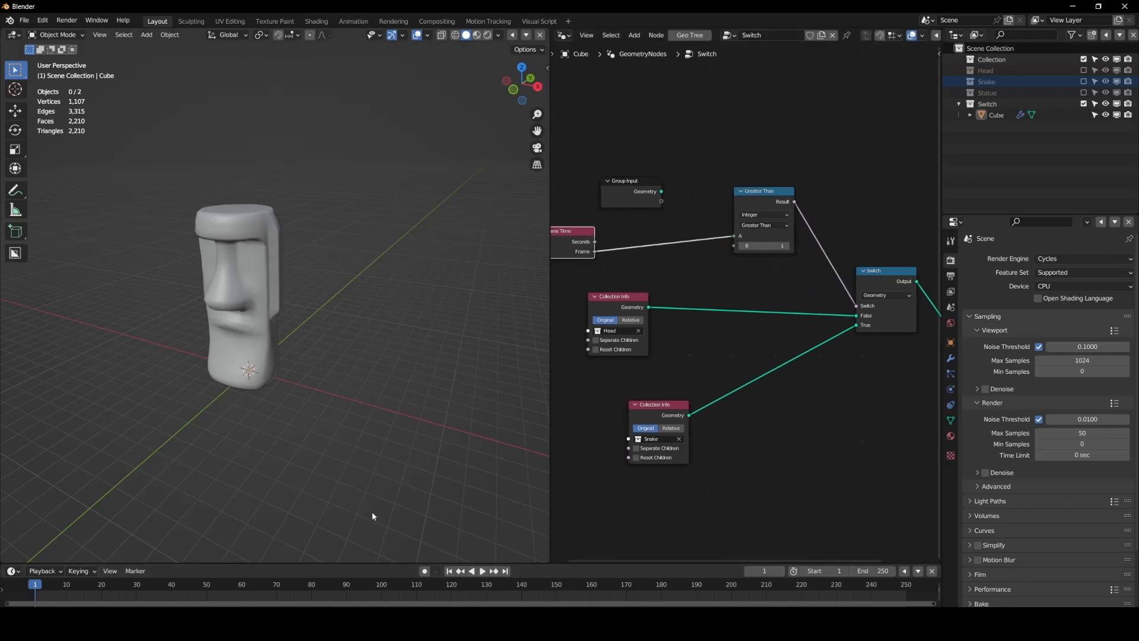
{"action": "key", "text": "Right"}
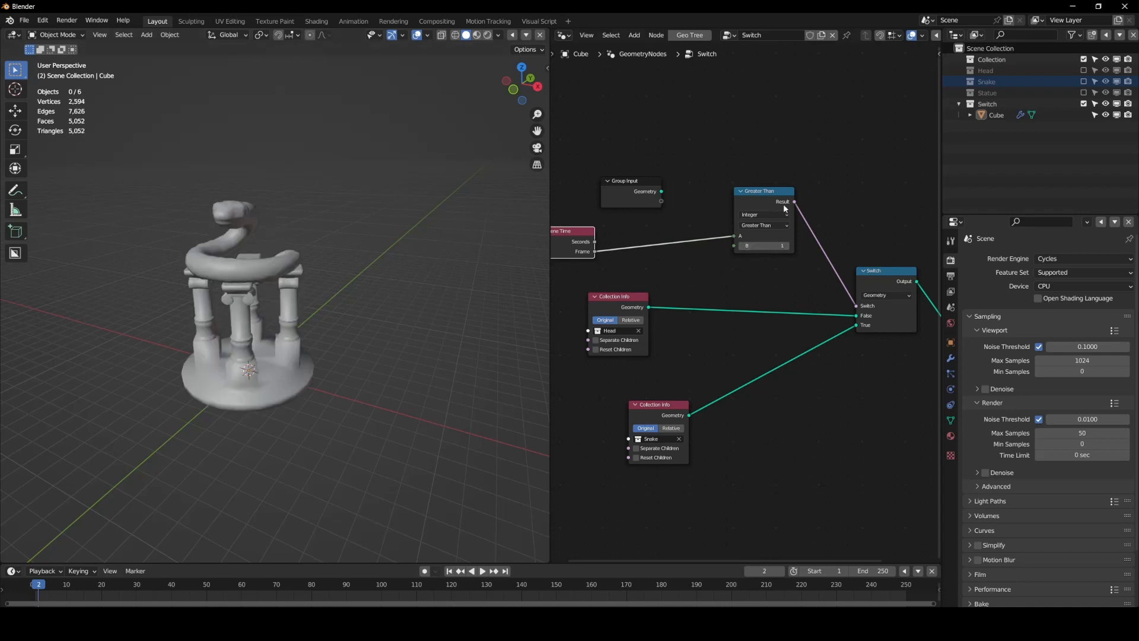
Duplicate the Switch node and insert the copy into the link from the Snake Collection Info to the first Switch's True input
{"action": "left_click_drag", "start_coordinate": [654, 419], "coordinate": [609, 391]}
{"action": "left_click", "coordinate": [885, 271]}
{"action": "key", "text": "shift+d"}
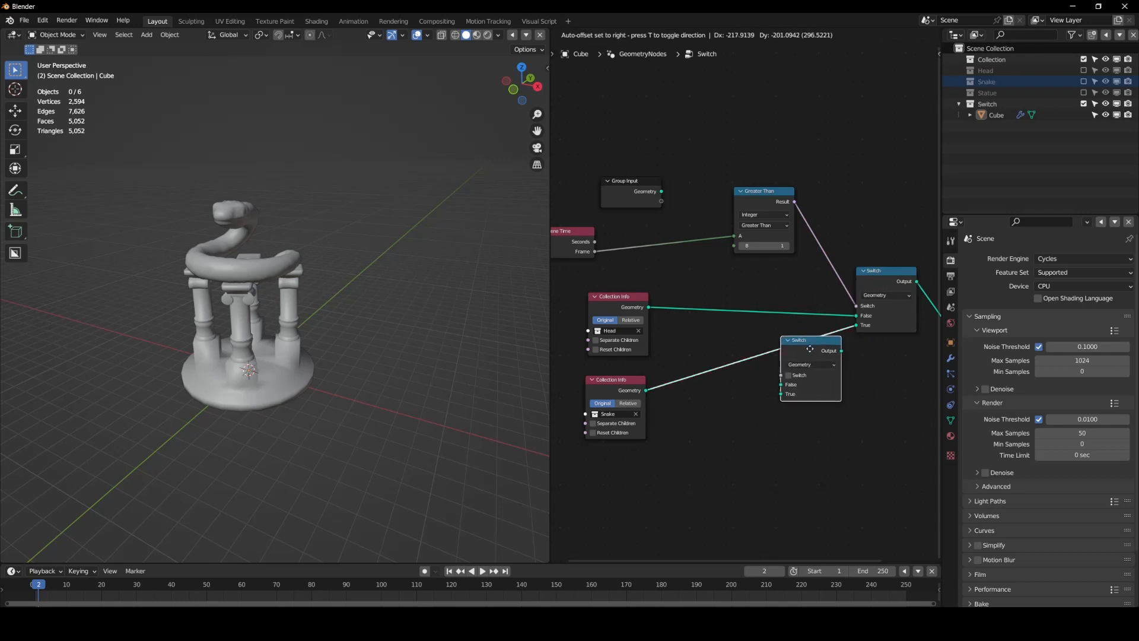
{"action": "left_click", "coordinate": [793, 365]}
Move the Group Input, Scene Time and Greater Than nodes together away from the Switch nodes to make room
{"action": "scroll", "coordinate": [772, 353], "scroll_direction": "down", "scroll_amount": 3}
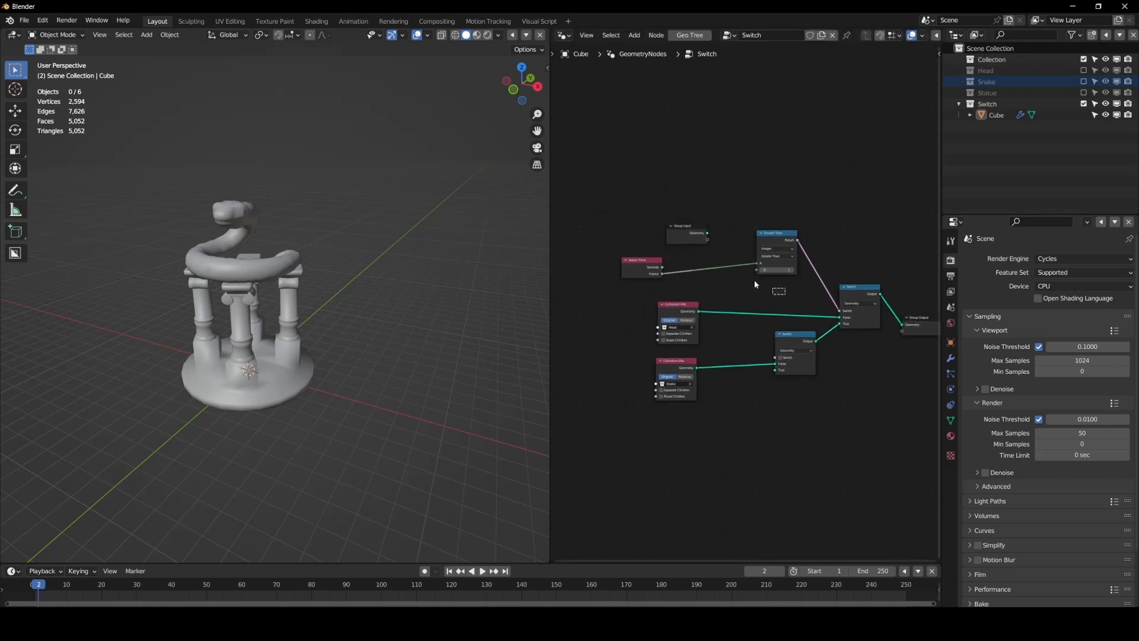
{"action": "key", "text": "a"}
{"action": "key", "text": "g"}
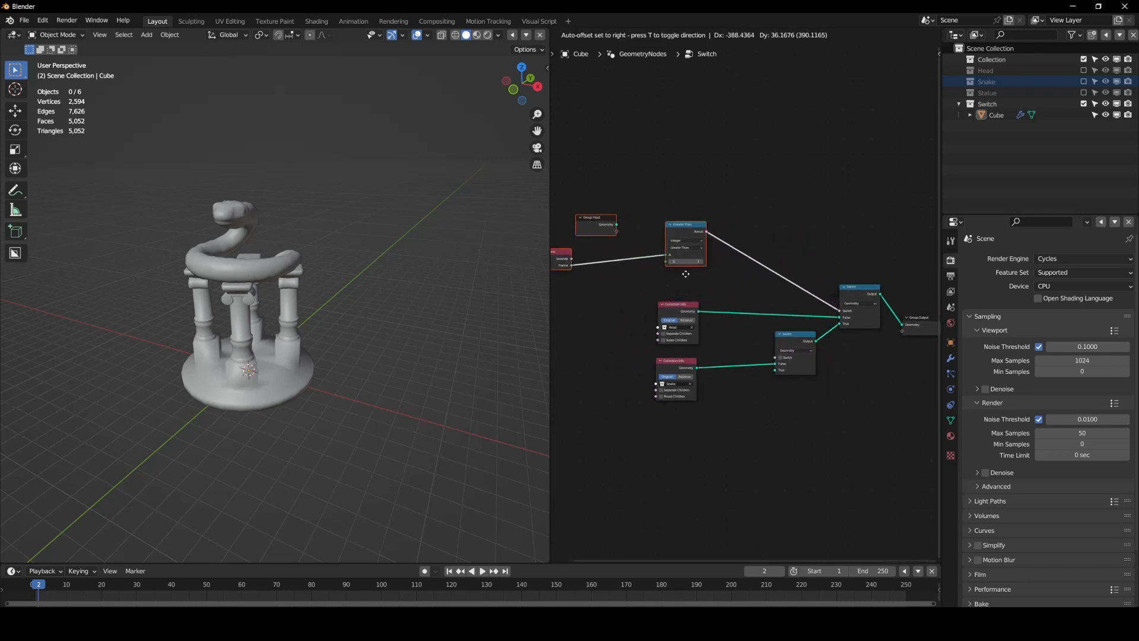
{"action": "left_click", "coordinate": [671, 272]}
Add the Statue collection as a Collection Info node and connect its Geometry to the second Switch's True input
{"action": "left_click_drag", "start_coordinate": [986, 92], "coordinate": [774, 370]}
{"action": "scroll", "coordinate": [691, 312], "scroll_direction": "up", "scroll_amount": 1}
{"action": "scroll", "coordinate": [692, 312], "scroll_direction": "up", "scroll_amount": 3}
Duplicate the Greater Than node, place the copy near the second Switch, and move the Head Collection Info clear of it
{"action": "left_click", "coordinate": [651, 194]}
{"action": "key", "text": "shift+d"}
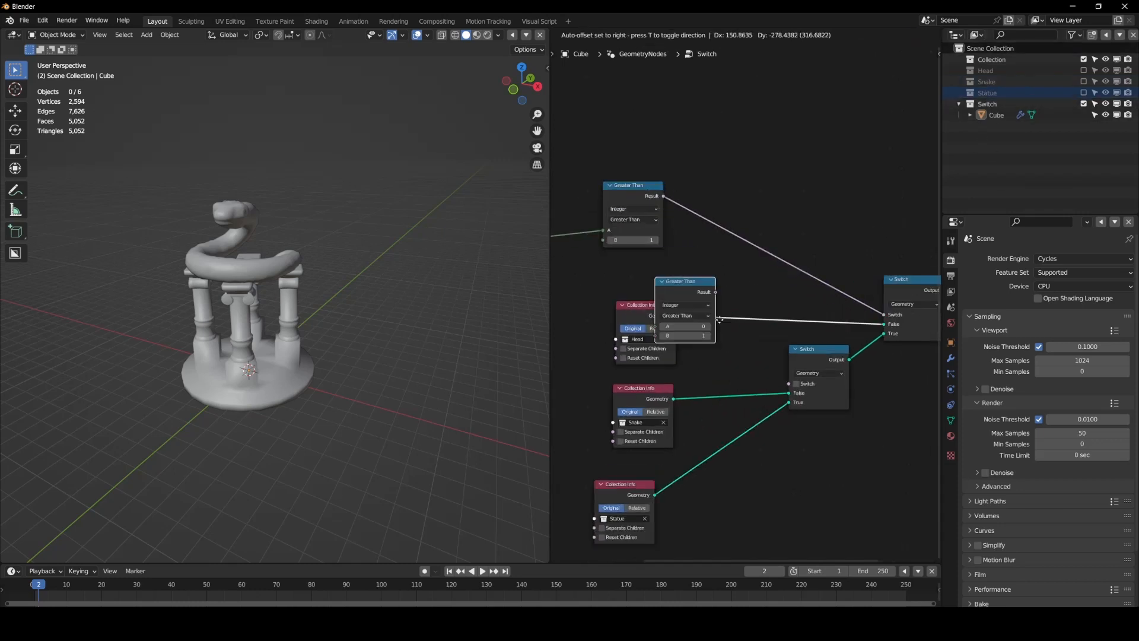
{"action": "left_click", "coordinate": [741, 337]}
{"action": "left_click_drag", "start_coordinate": [657, 321], "coordinate": [630, 299]}
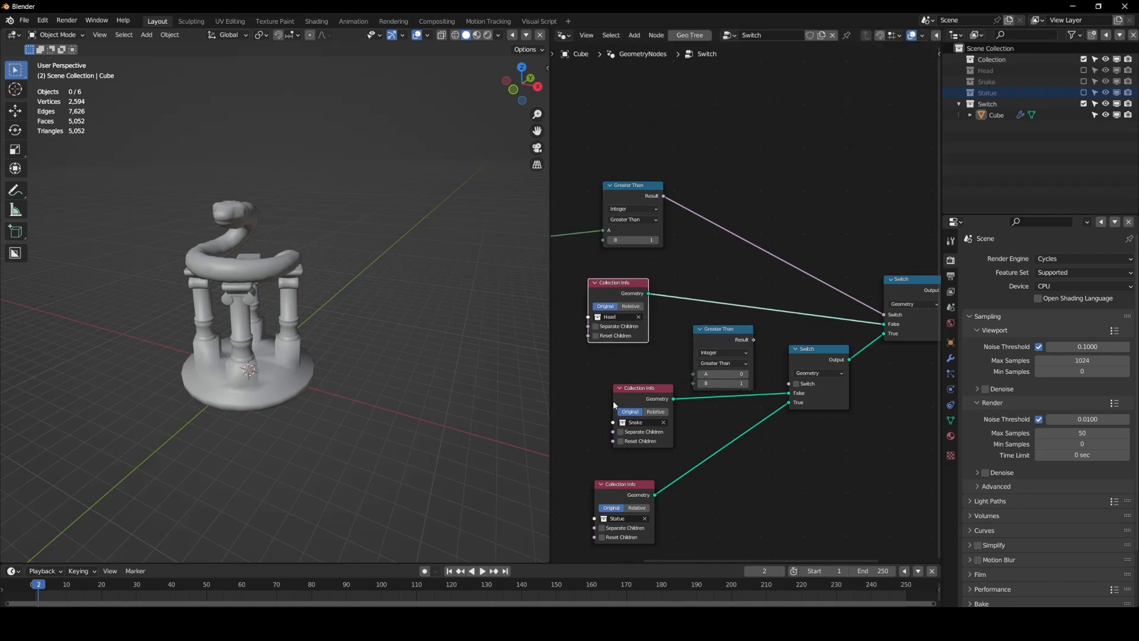
Wire the duplicated Greater Than node from Scene Time's Frame output to the second Switch's Switch input, with B set to 2
{"action": "left_click_drag", "start_coordinate": [739, 349], "coordinate": [788, 383]}
{"action": "left_click", "coordinate": [742, 378]}
{"action": "middle_click_drag", "start_coordinate": [699, 398], "coordinate": [756, 383]}
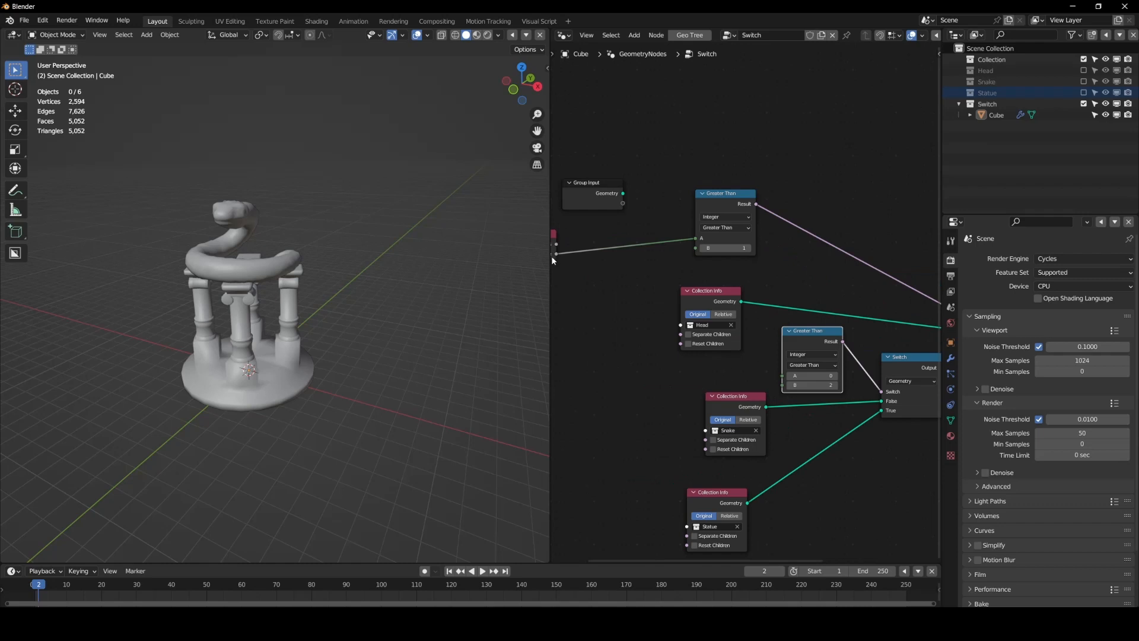
{"action": "left_click_drag", "start_coordinate": [555, 254], "coordinate": [783, 376]}
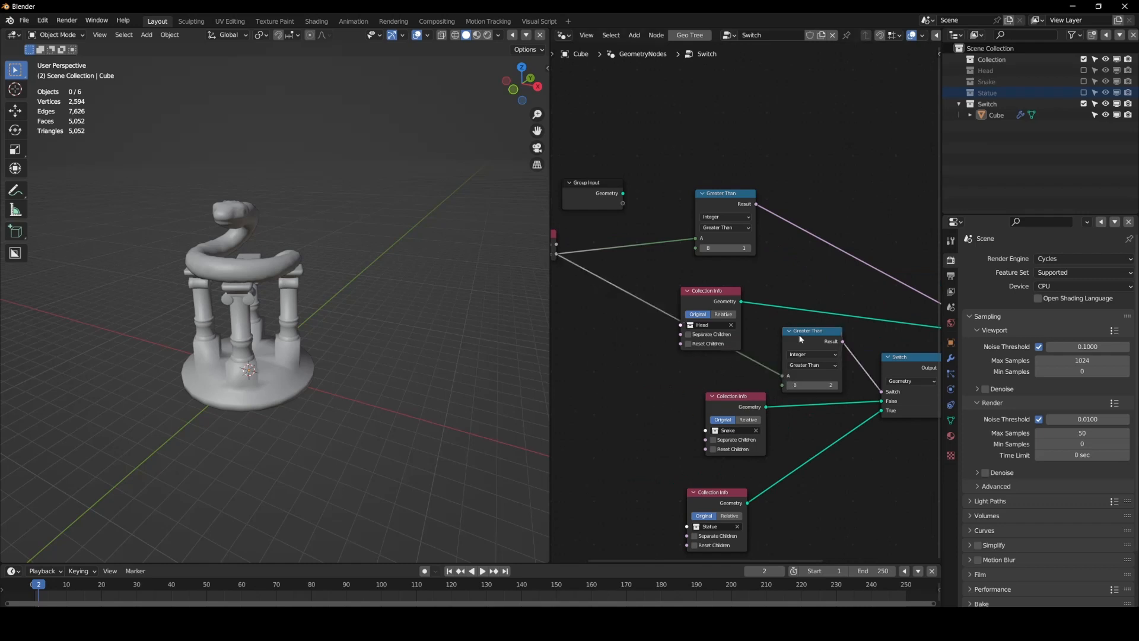
Step back and forth between frames 2 and 3 to check the switch between the Snake and Statue collections
{"action": "key", "text": "Right"}
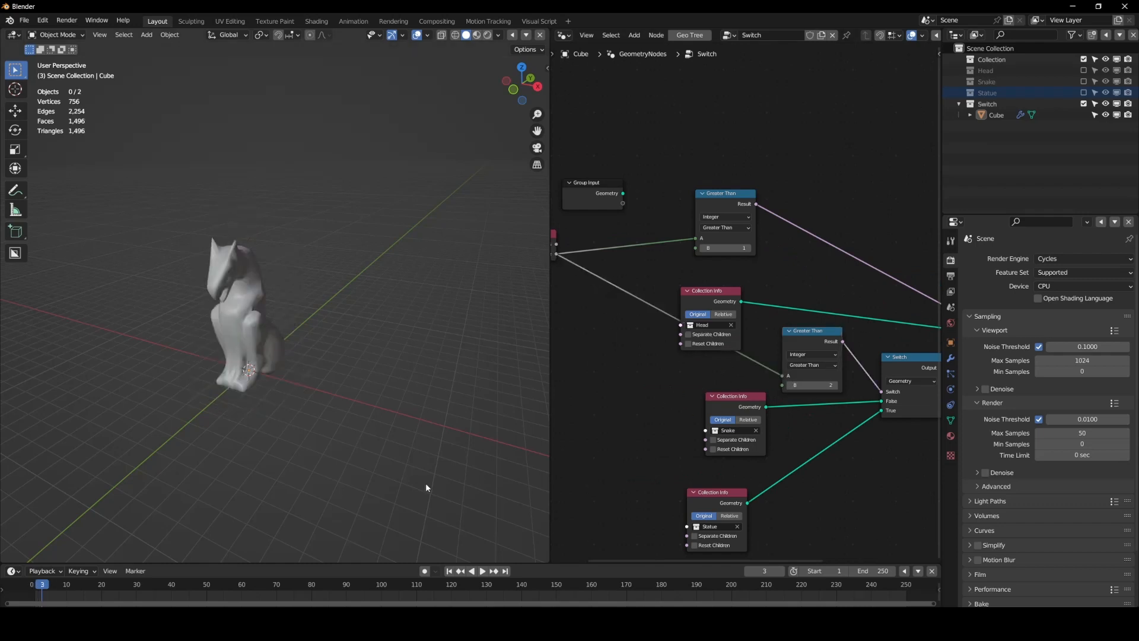
{"action": "key", "text": "Left"}
{"action": "key", "text": "Right"}
{"action": "key", "text": "Left"}
{"action": "key", "text": "Right"}
{"action": "key", "text": "Left"}
{"action": "key", "text": "Right"}
Duplicate the second Switch node and insert the copy into the link coming from the Statue Collection Info
{"action": "middle_click_drag", "start_coordinate": [821, 445], "coordinate": [696, 365]}
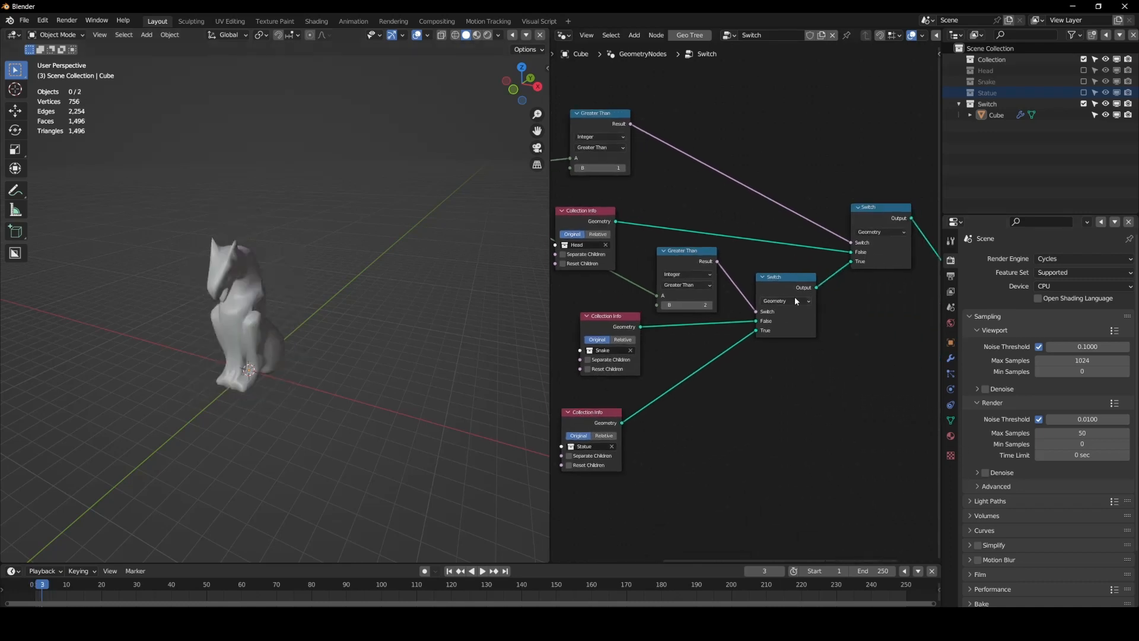
{"action": "left_click", "coordinate": [800, 285]}
{"action": "key", "text": "shift+d"}
{"action": "left_click", "coordinate": [707, 368]}
Duplicate the second Greater Than node below the third Switch and set its B value to 3
{"action": "left_click", "coordinate": [677, 279]}
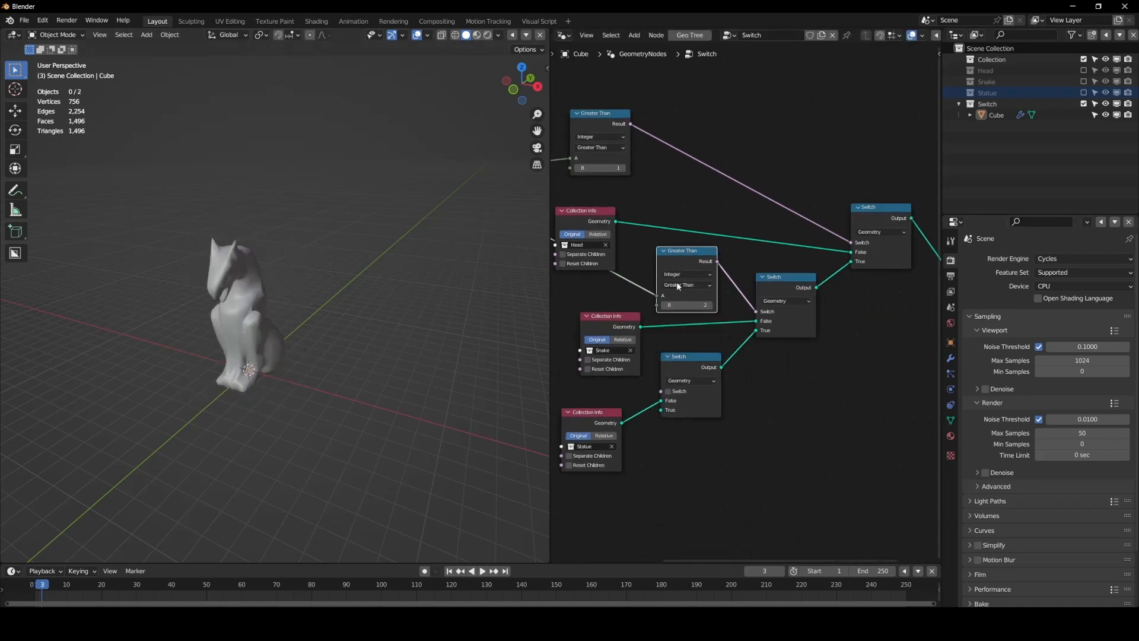
{"action": "key", "text": "shift+d"}
{"action": "left_click", "coordinate": [682, 467]}
{"action": "left_click", "coordinate": [718, 491]}
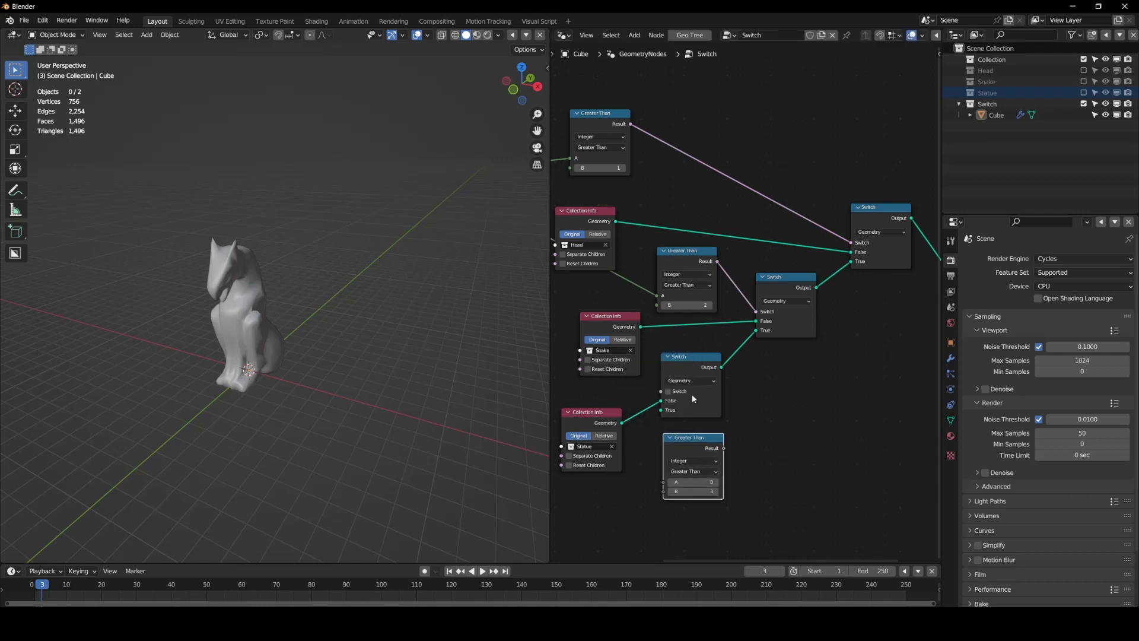
{"action": "left_click", "coordinate": [711, 376]}
Move the Snake and Statue Collection Info nodes further away from the Switch nodes
{"action": "middle_click_drag", "start_coordinate": [650, 333], "coordinate": [693, 340]}
{"action": "left_click_drag", "start_coordinate": [670, 342], "coordinate": [600, 344]}
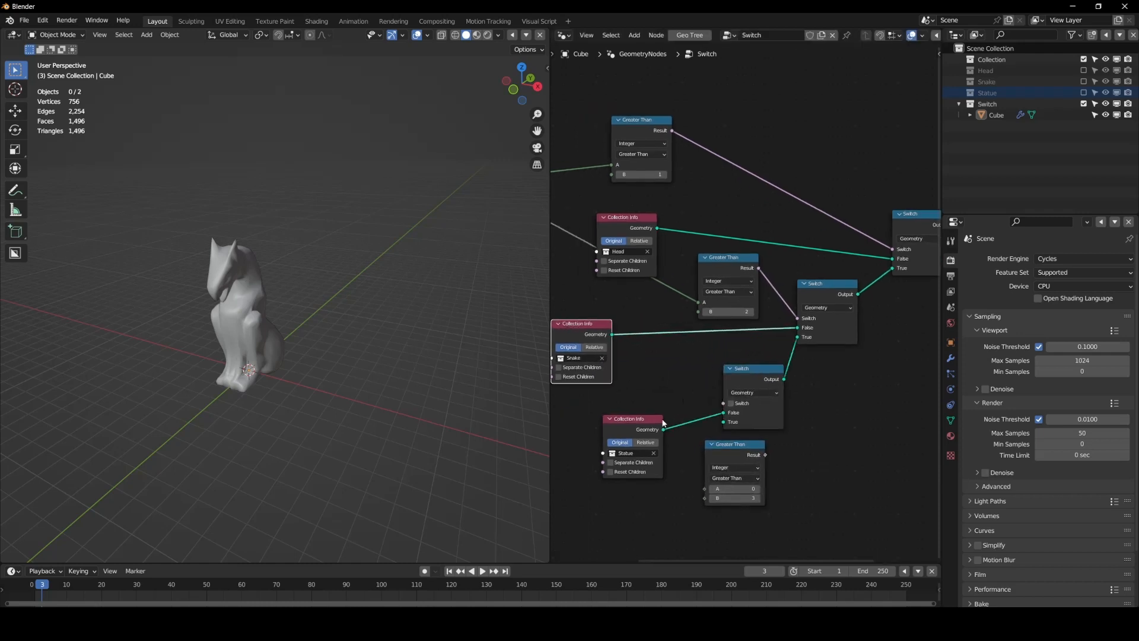
{"action": "left_click_drag", "start_coordinate": [643, 422], "coordinate": [609, 420]}
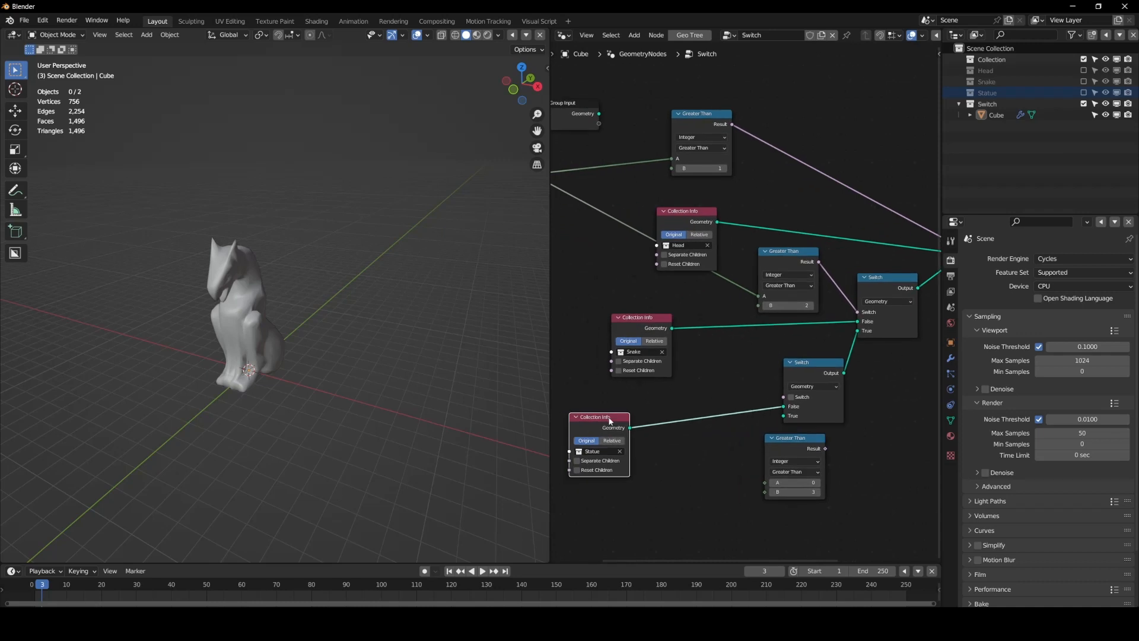
Delete the third Greater Than node and dissolve the third Switch, keeping the Statue link to the second Switch
{"action": "left_click", "coordinate": [781, 447]}
{"action": "key", "text": "x"}
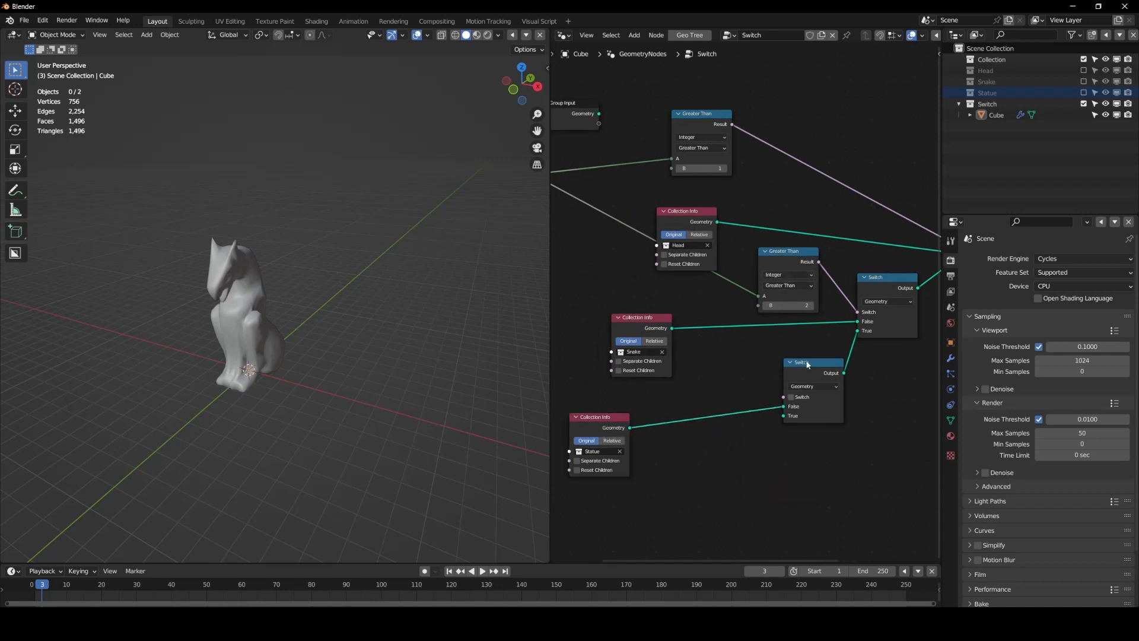
{"action": "middle_click_drag", "start_coordinate": [807, 365], "coordinate": [741, 385]}
{"action": "scroll", "coordinate": [730, 350], "scroll_direction": "down", "scroll_amount": 4}
{"action": "mouse_move", "coordinate": [733, 298]}
{"action": "left_mouse_down"}
{"action": "mouse_move", "coordinate": [698, 309]}
{"action": "mouse_move", "coordinate": [729, 294]}
{"action": "left_mouse_up"}
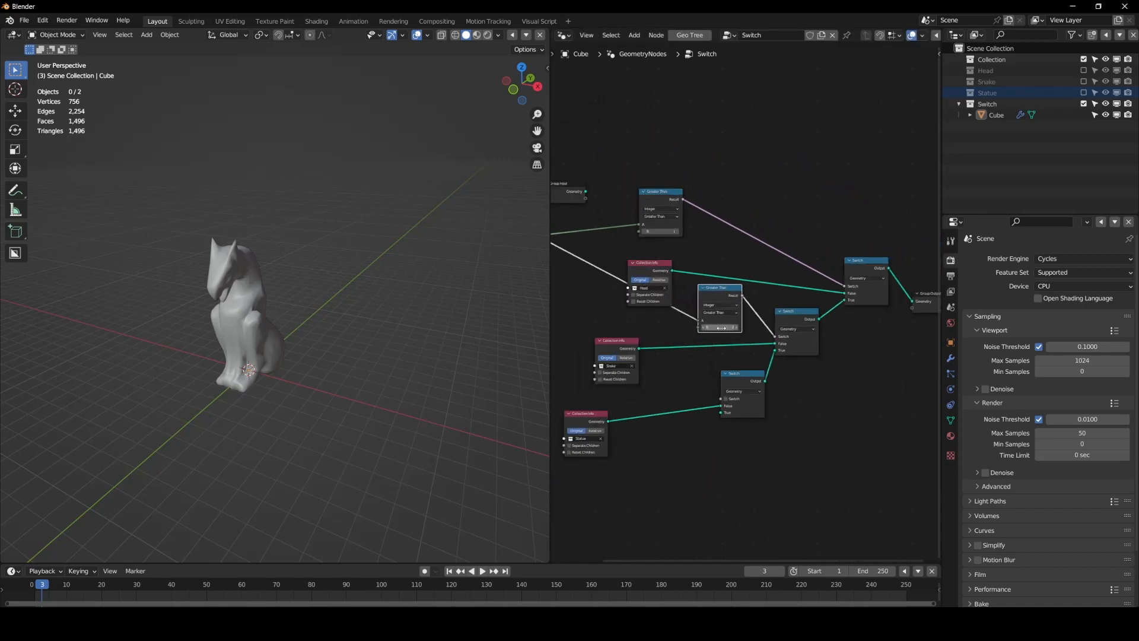
{"action": "left_click", "coordinate": [739, 383]}
{"action": "key", "text": "ctrl+x"}
Move the Statue Collection Info node close to the second Switch node
{"action": "left_click_drag", "start_coordinate": [574, 423], "coordinate": [689, 392]}
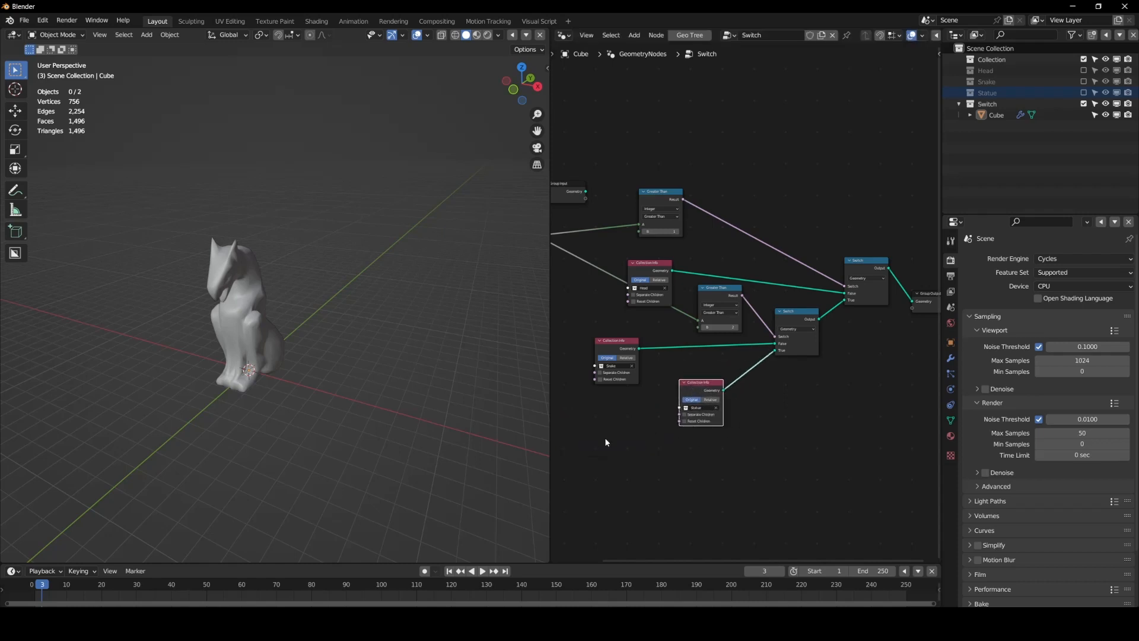
Set the scene's end frame to 3 and return to the first frame
{"action": "double_click", "coordinate": [864, 570]}
{"action": "type", "text": "3"}
{"action": "key", "text": "Return"}
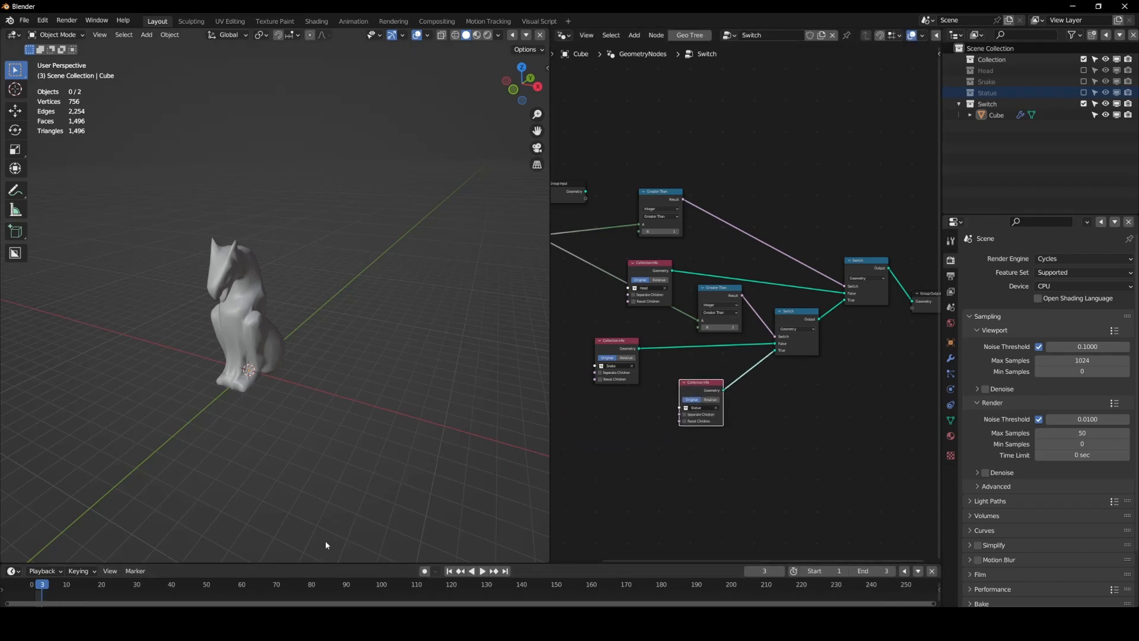
{"action": "left_click", "coordinate": [446, 571]}
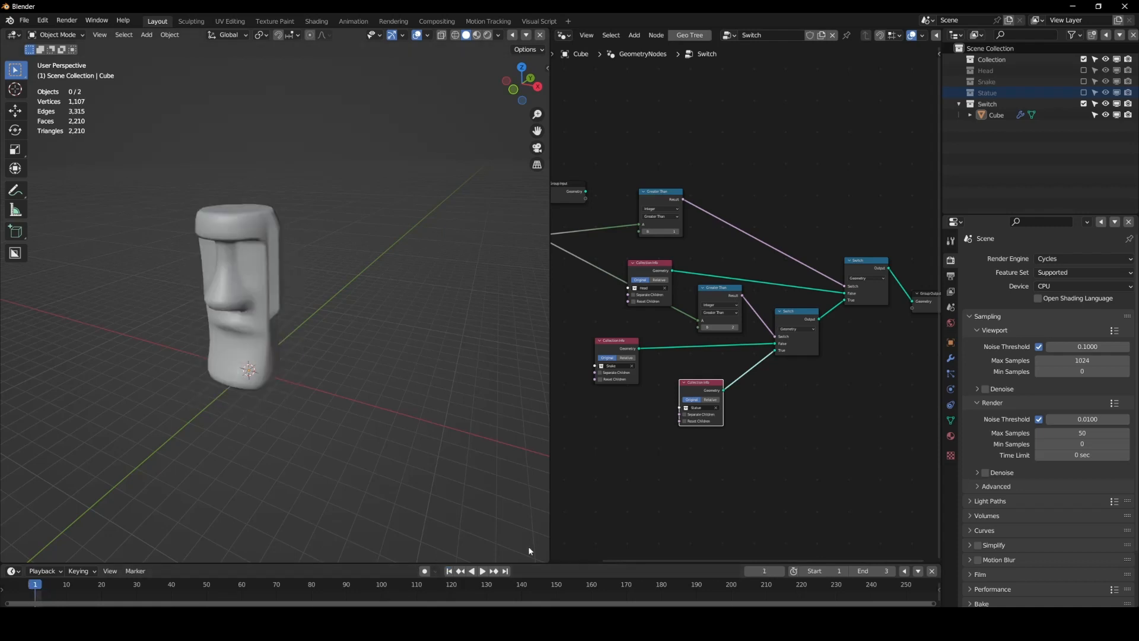
Add a plane beneath the head statue, scale it up into a large floor, and enter Edit Mode on it
{"action": "key", "text": "shift+a"}
{"action": "left_click", "coordinate": [416, 297]}
{"action": "key", "text": "s"}
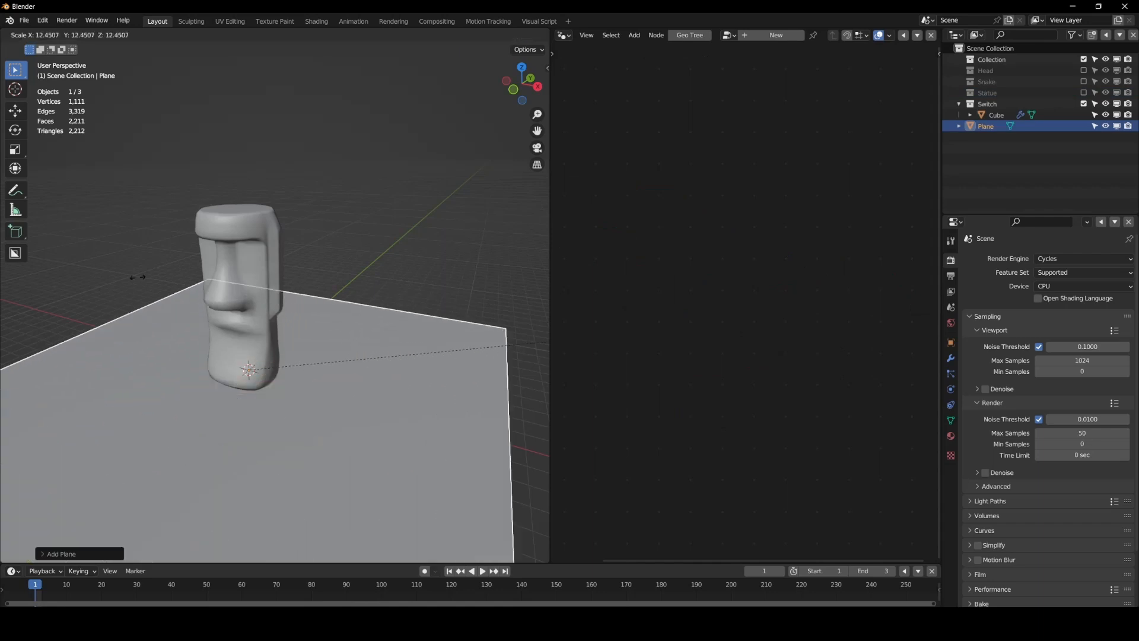
{"action": "left_click", "coordinate": [361, 289]}
{"action": "key", "text": "Tab"}
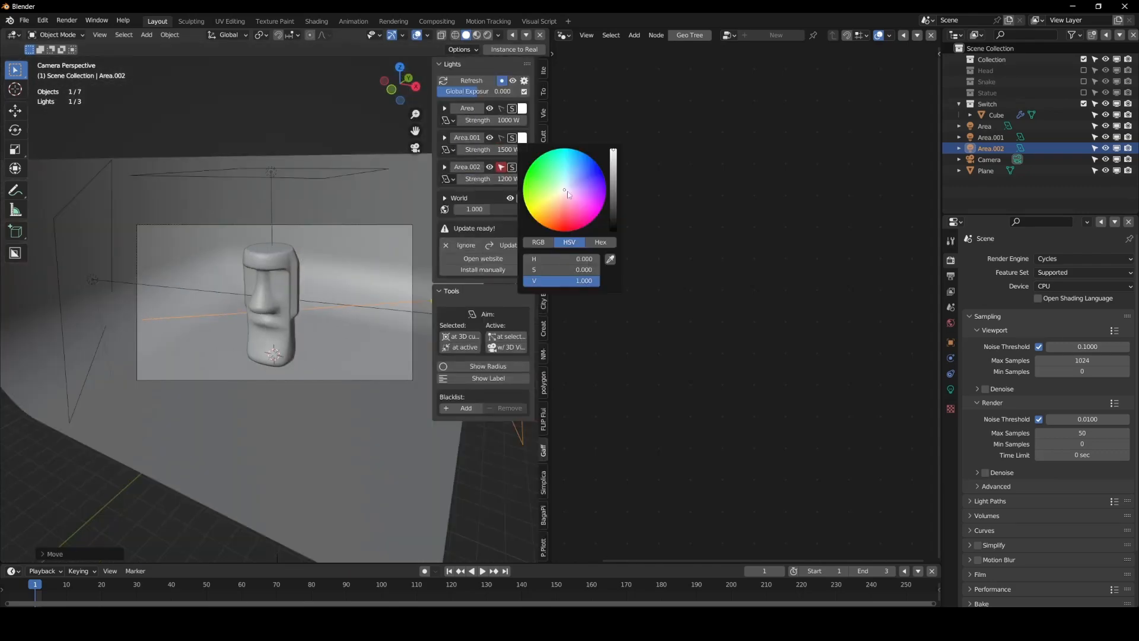
Step from frame 1 to frame 3 and back in the rendered camera view to check each statue
{"action": "left_click", "coordinate": [987, 402]}
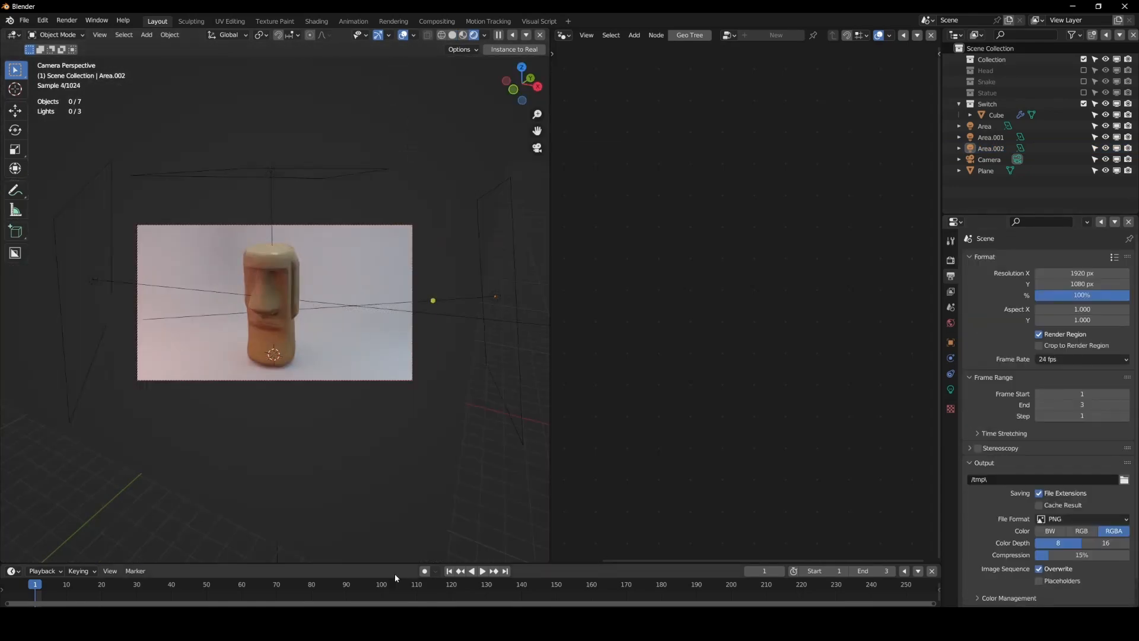
{"action": "key", "text": "Right"}
{"action": "key", "text": "Right"}
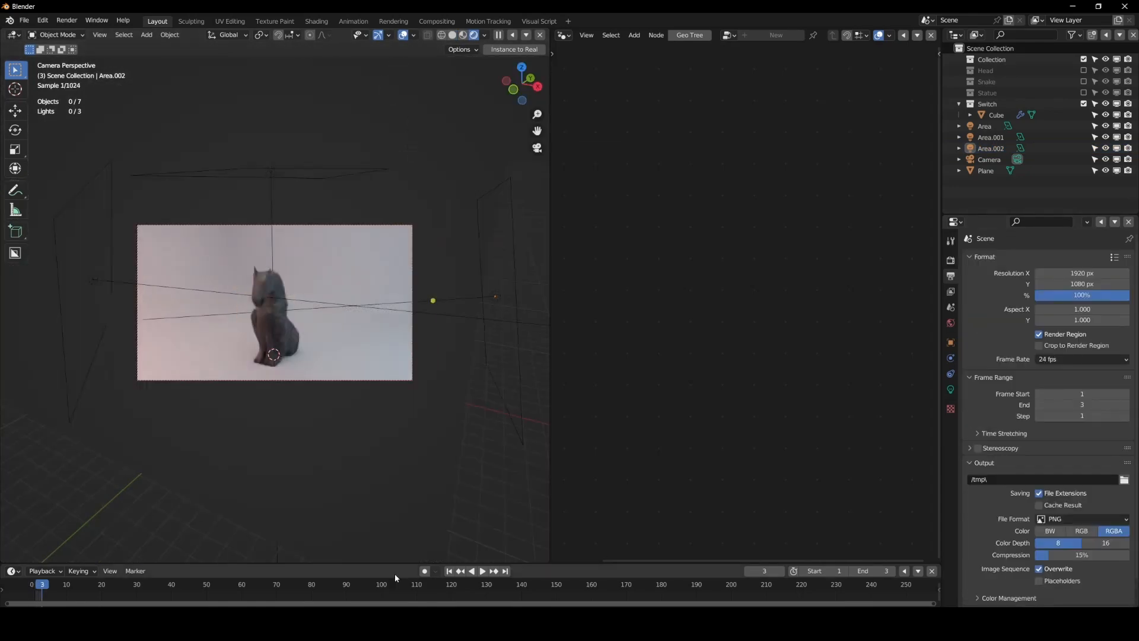
{"action": "key", "text": "Left"}
{"action": "key", "text": "Left"}
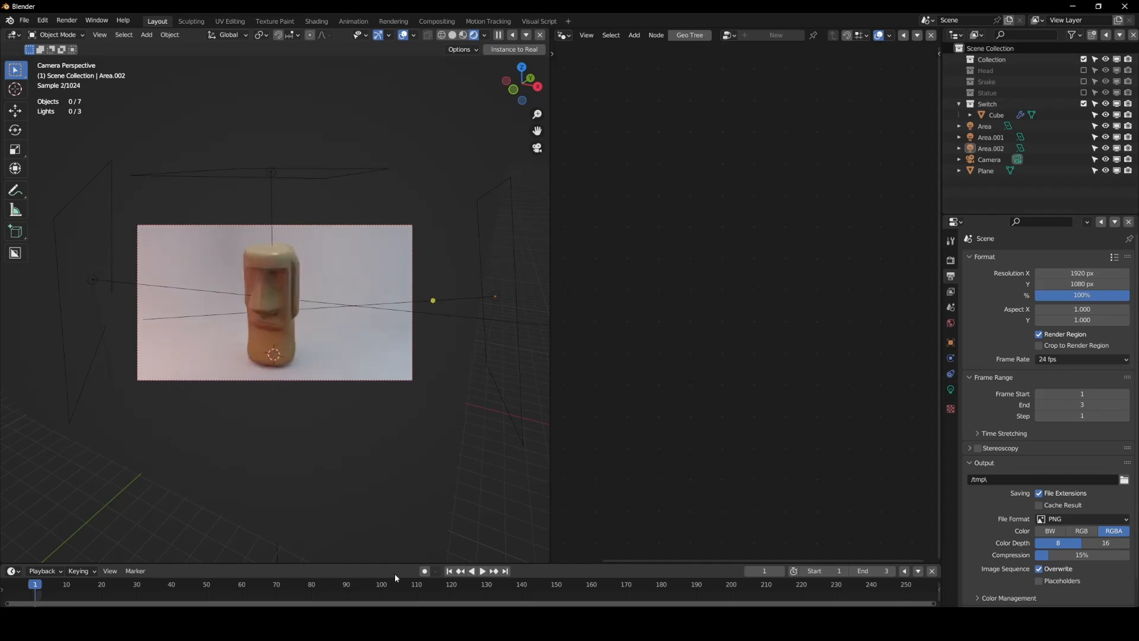
Review the output settings and examine the Denoise node setup in the Compositing workspace, returning to the Layout workspace
{"action": "left_click", "coordinate": [950, 259]}
{"action": "left_click", "coordinate": [950, 276]}
{"action": "scroll", "coordinate": [1005, 480], "scroll_direction": "down", "scroll_amount": 2}
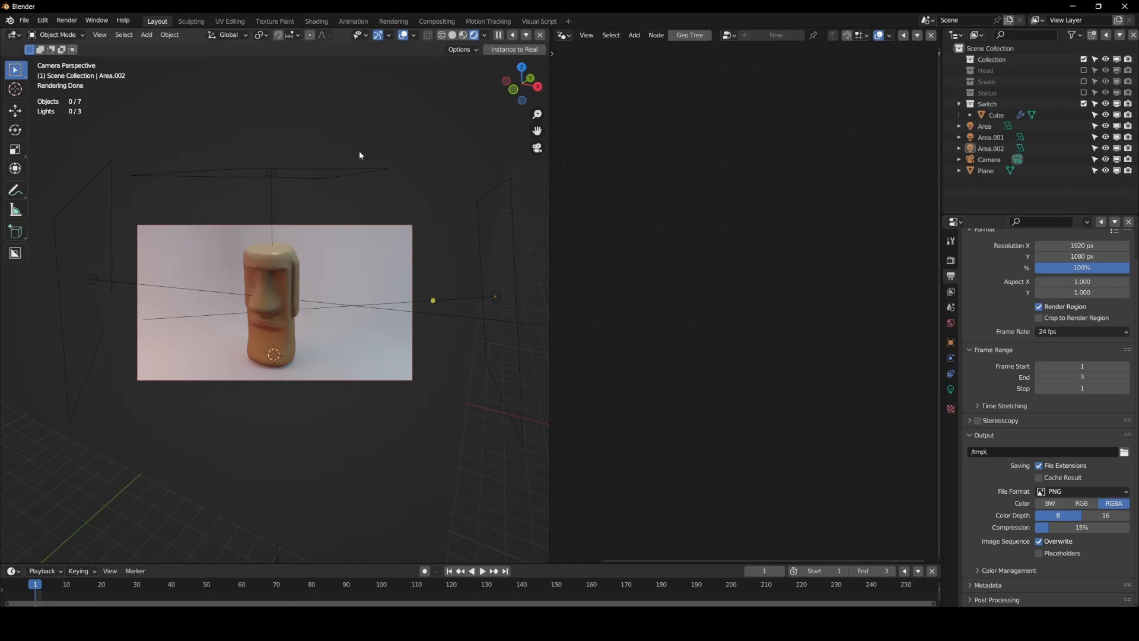
{"action": "left_click", "coordinate": [437, 22]}
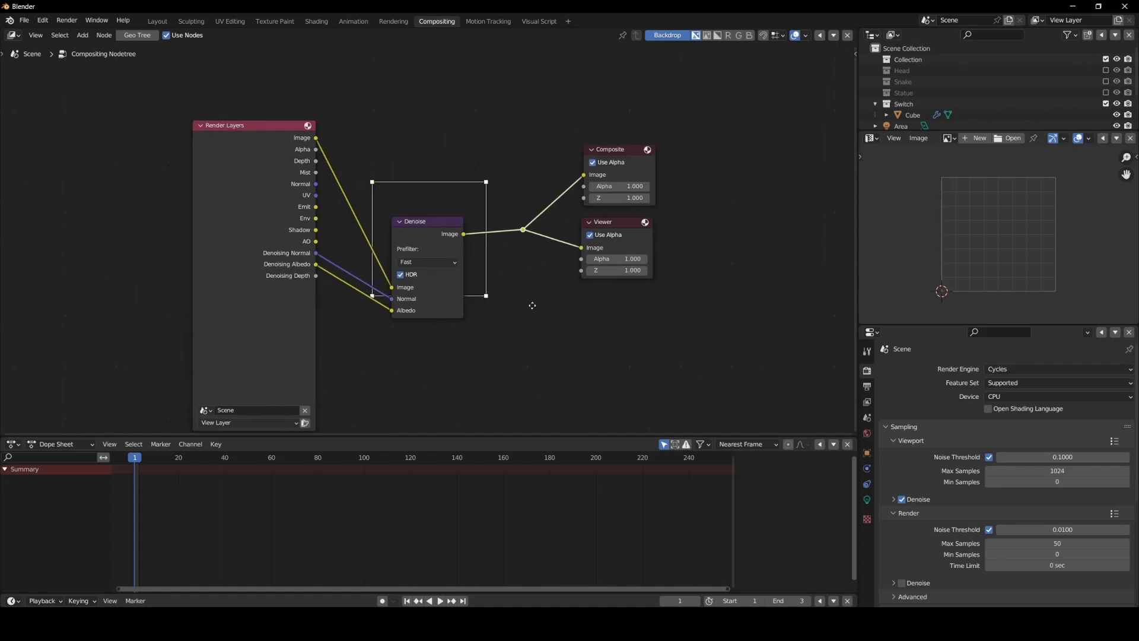
{"action": "middle_click_drag", "start_coordinate": [532, 305], "coordinate": [510, 309]}
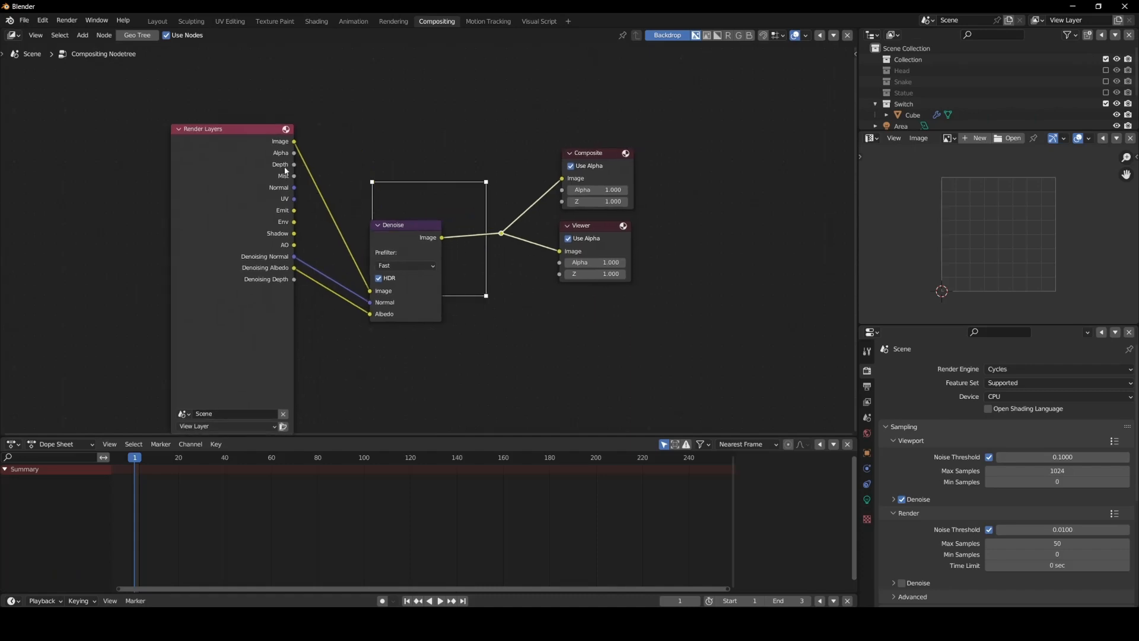
{"action": "left_click", "coordinate": [158, 21]}
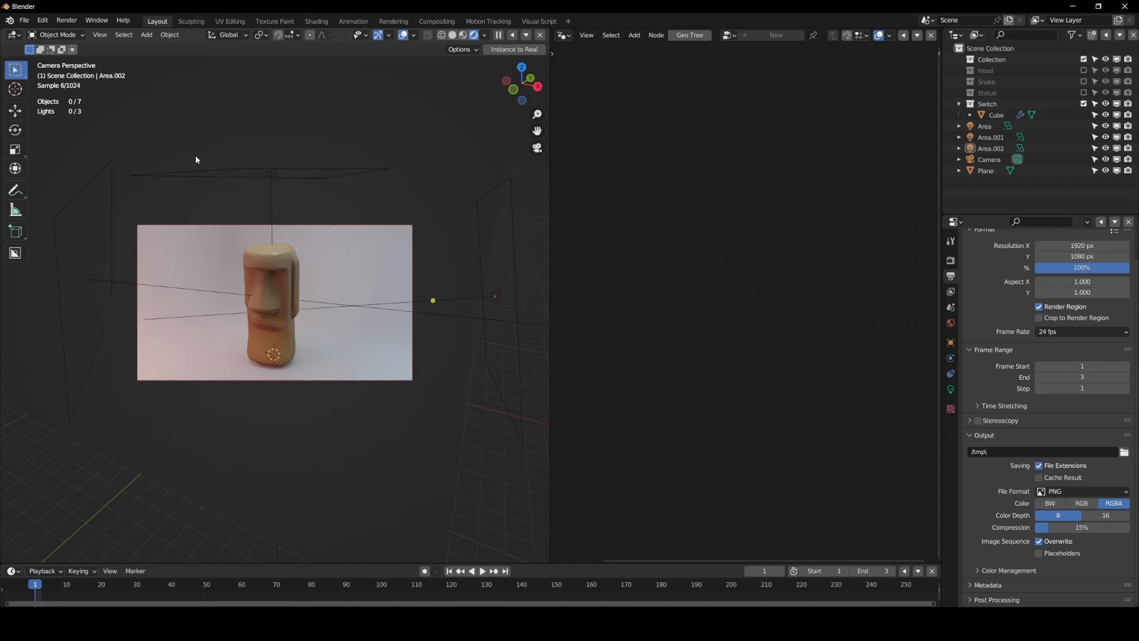
Set the PNG output compression to 75%
{"action": "left_click", "coordinate": [1057, 527]}
{"action": "type", "text": "75"}
{"action": "key", "text": "Return"}
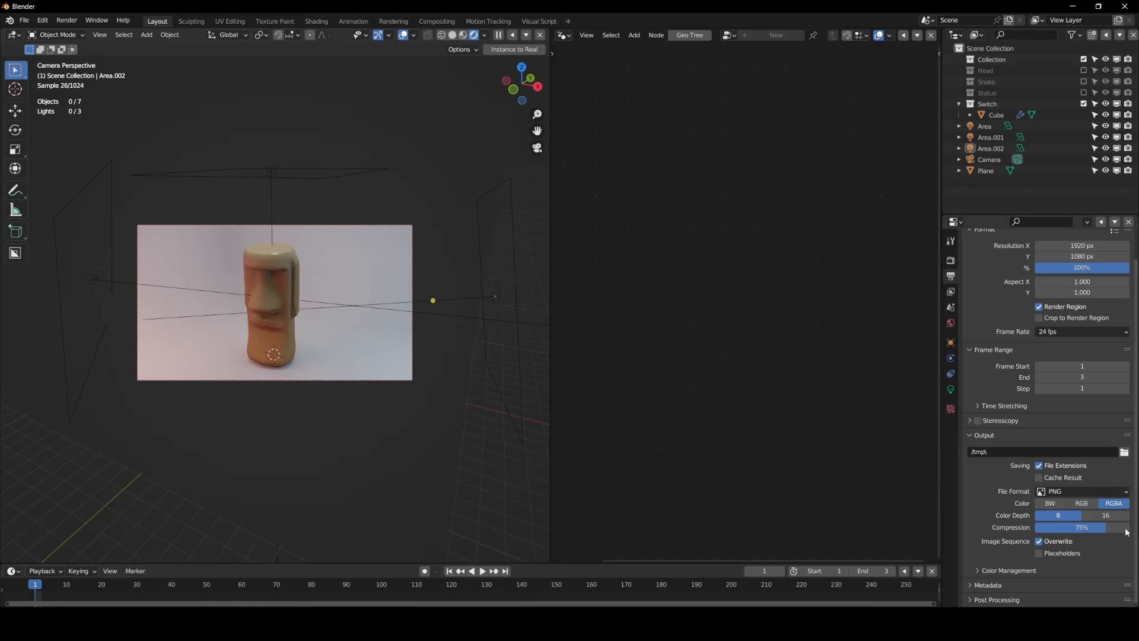
{"action": "left_click", "coordinate": [66, 21]}
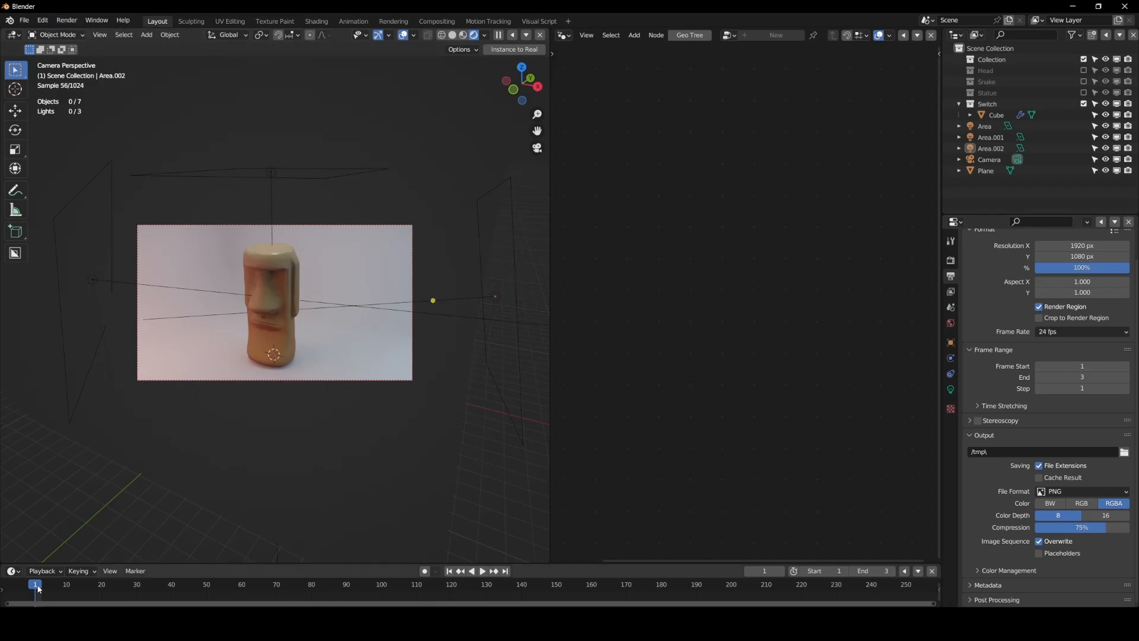
{"action": "left_click_drag", "start_coordinate": [35, 587], "coordinate": [35, 587]}
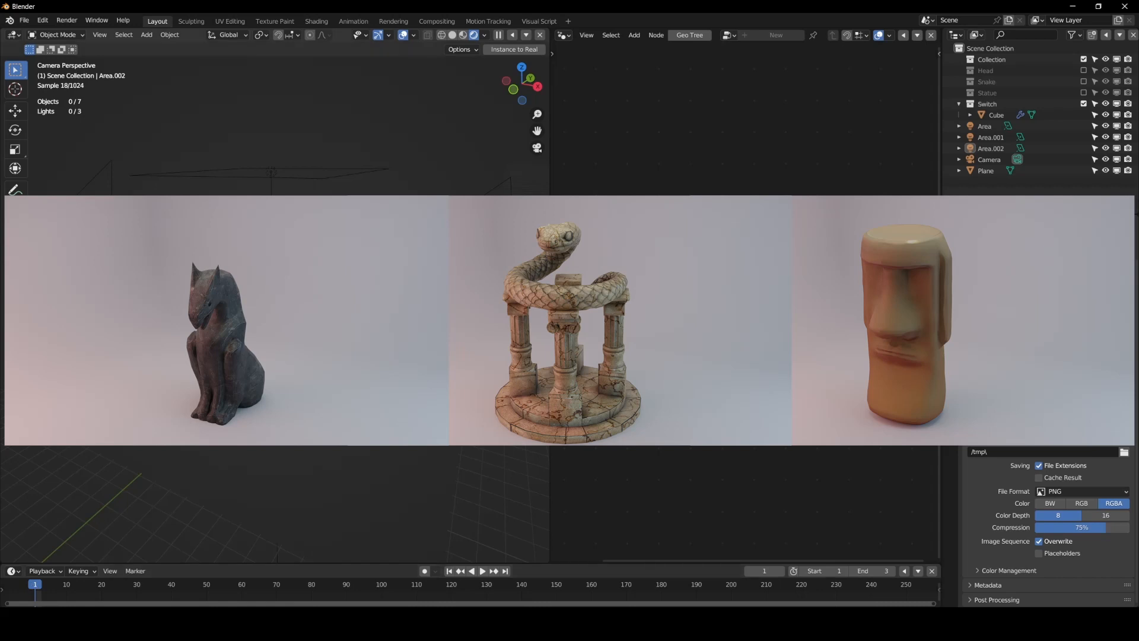
Select the Cube and tidy its Switch node tree by spreading out the Scene Time, Greater Than and Collection Info nodes
{"action": "left_click", "coordinate": [270, 309]}
{"action": "scroll", "coordinate": [789, 338], "scroll_direction": "down", "scroll_amount": 2}
{"action": "middle_click_drag", "start_coordinate": [731, 349], "coordinate": [813, 382]}
{"action": "scroll", "coordinate": [753, 297], "scroll_direction": "down", "scroll_amount": 1}
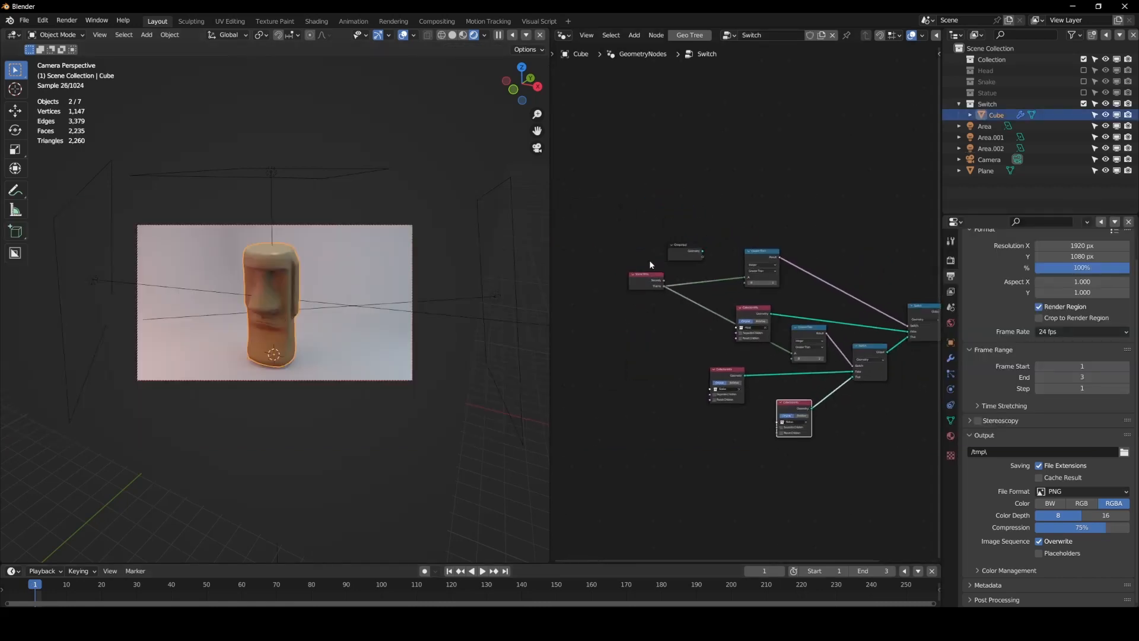
{"action": "scroll", "coordinate": [652, 263], "scroll_direction": "up", "scroll_amount": 3}
{"action": "left_click_drag", "start_coordinate": [668, 237], "coordinate": [627, 227]}
{"action": "middle_click_drag", "start_coordinate": [713, 314], "coordinate": [689, 333]}
{"action": "scroll", "coordinate": [669, 323], "scroll_direction": "down", "scroll_amount": 2}
{"action": "mouse_move", "coordinate": [723, 329]}
{"action": "left_mouse_down"}
{"action": "mouse_move", "coordinate": [784, 316]}
{"action": "mouse_move", "coordinate": [774, 348]}
{"action": "mouse_move", "coordinate": [714, 342]}
{"action": "left_mouse_up"}
{"action": "left_click_drag", "start_coordinate": [594, 296], "coordinate": [583, 312]}
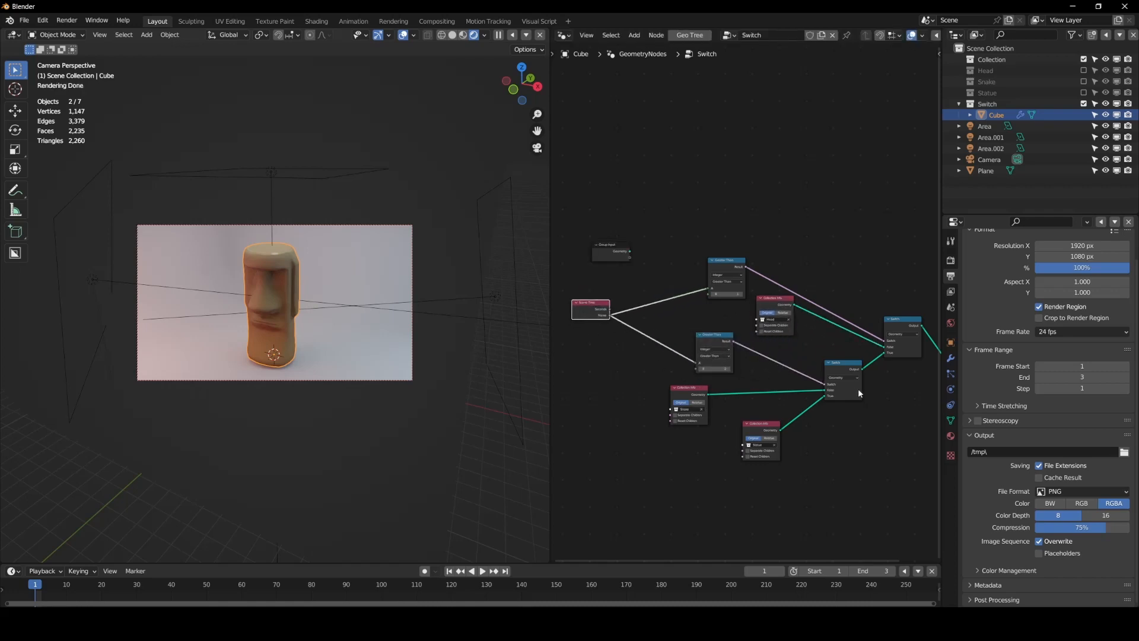
{"action": "middle_click_drag", "start_coordinate": [835, 375], "coordinate": [900, 210]}
{"action": "scroll", "coordinate": [764, 399], "scroll_direction": "down", "scroll_amount": 4}
{"action": "middle_click_drag", "start_coordinate": [800, 336], "coordinate": [660, 425]}
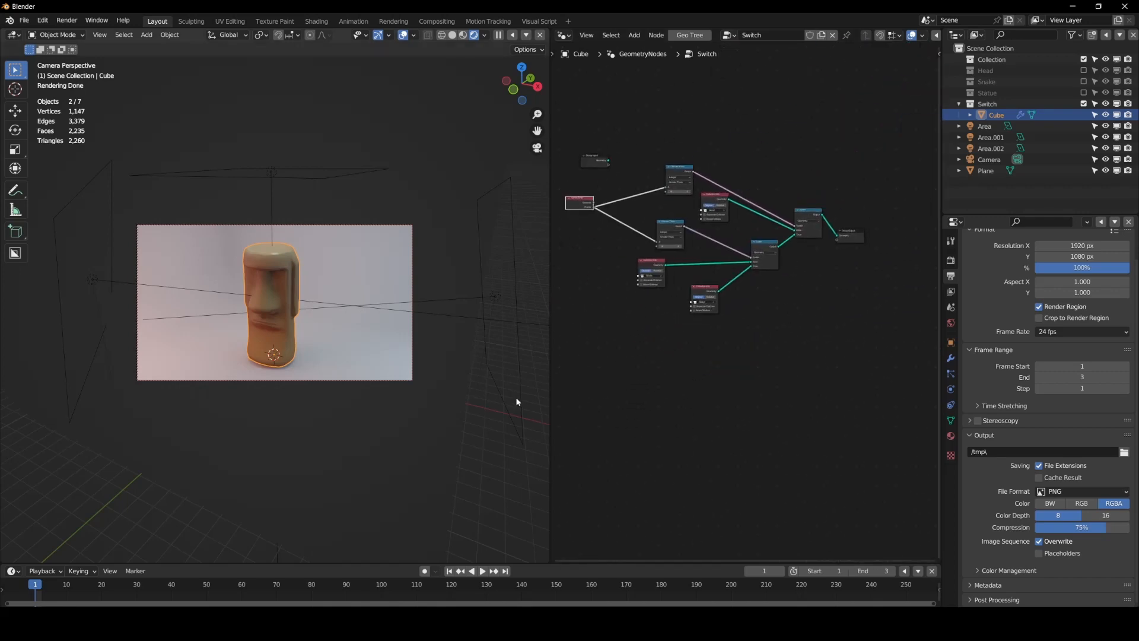